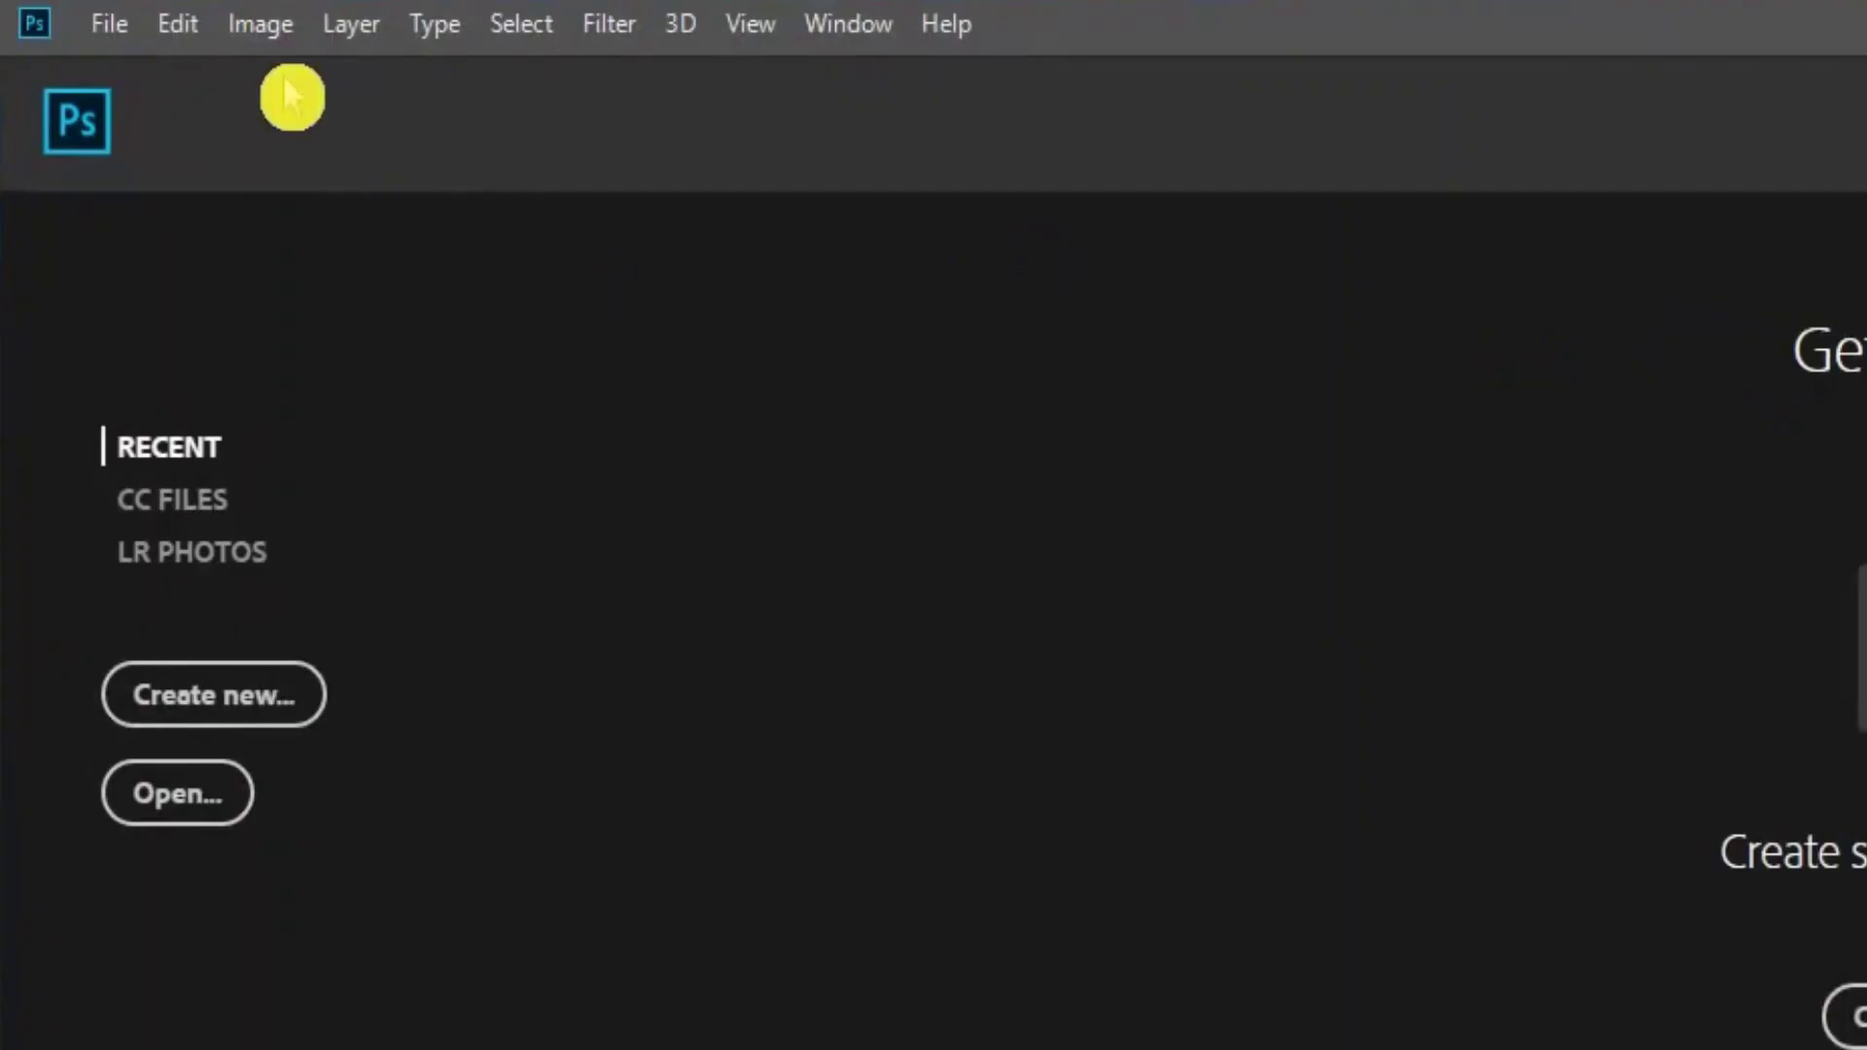
Open the flower photo DSC_2082.JPG
{"action": "left_click", "coordinate": [115, 33]}
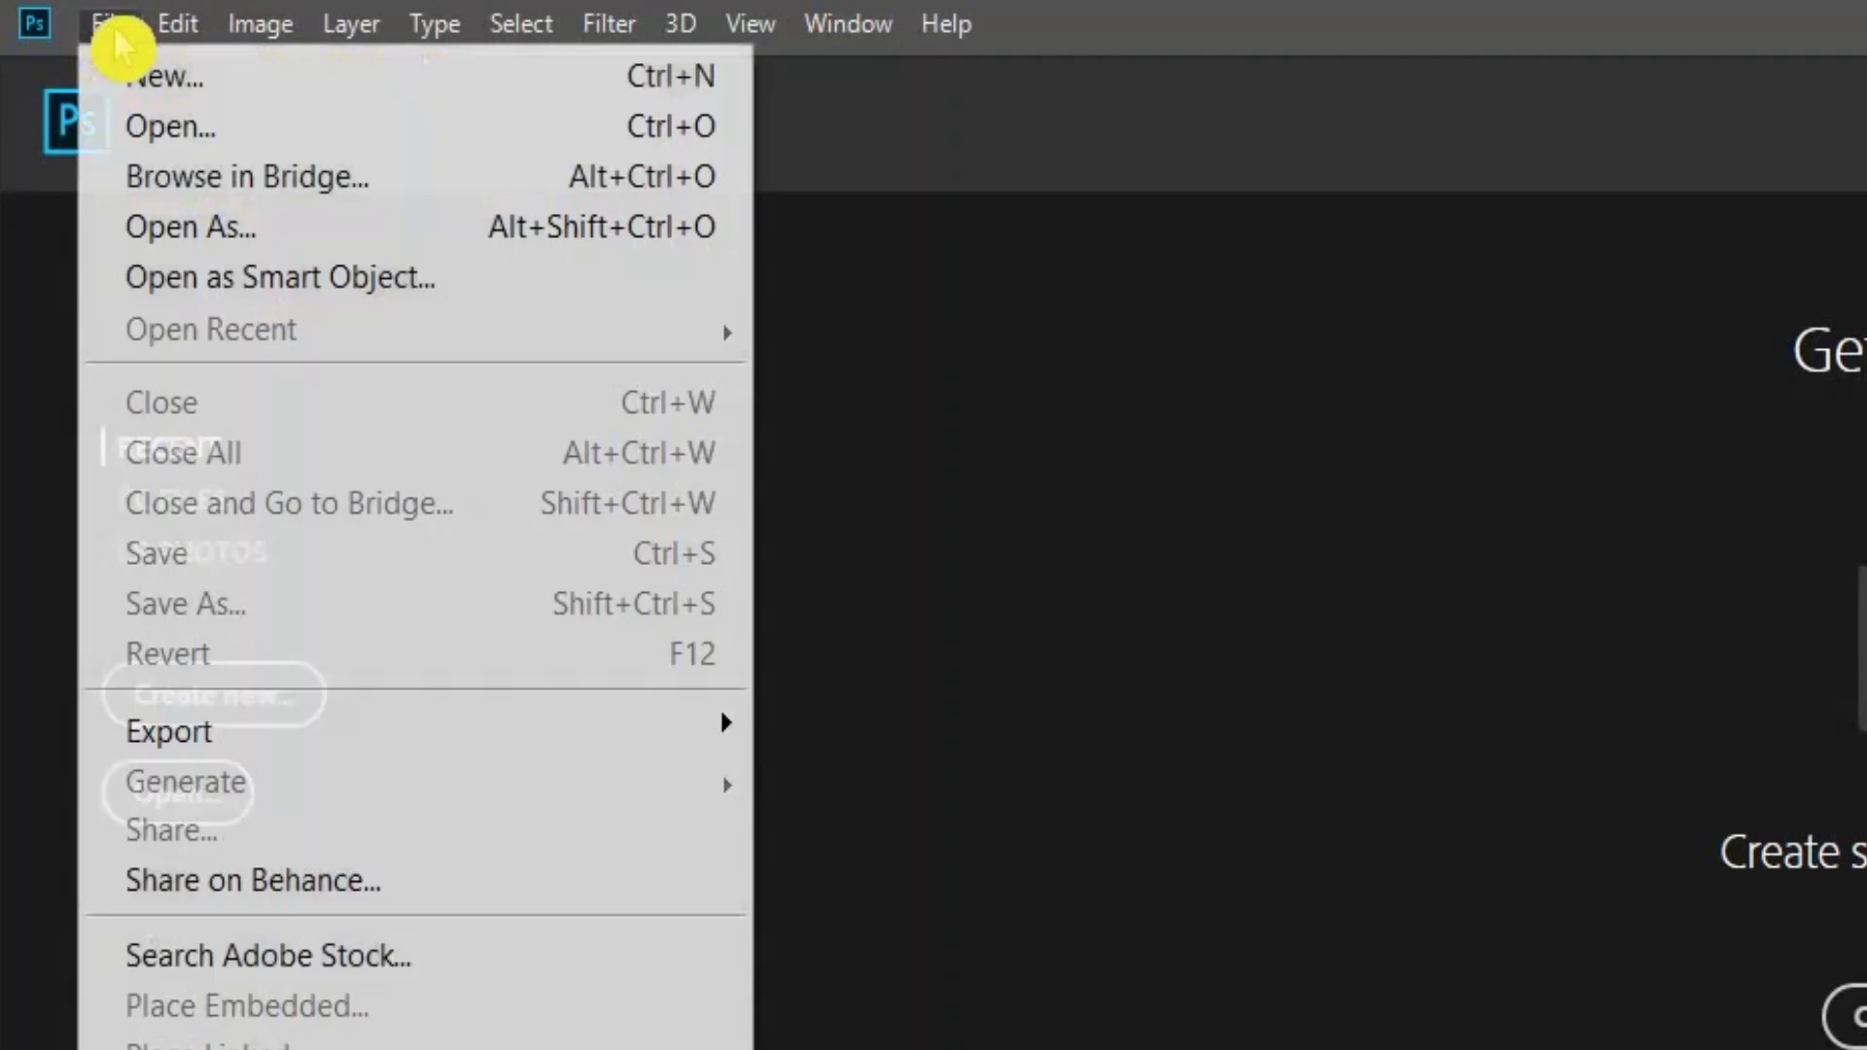
{"action": "left_click", "coordinate": [287, 139]}
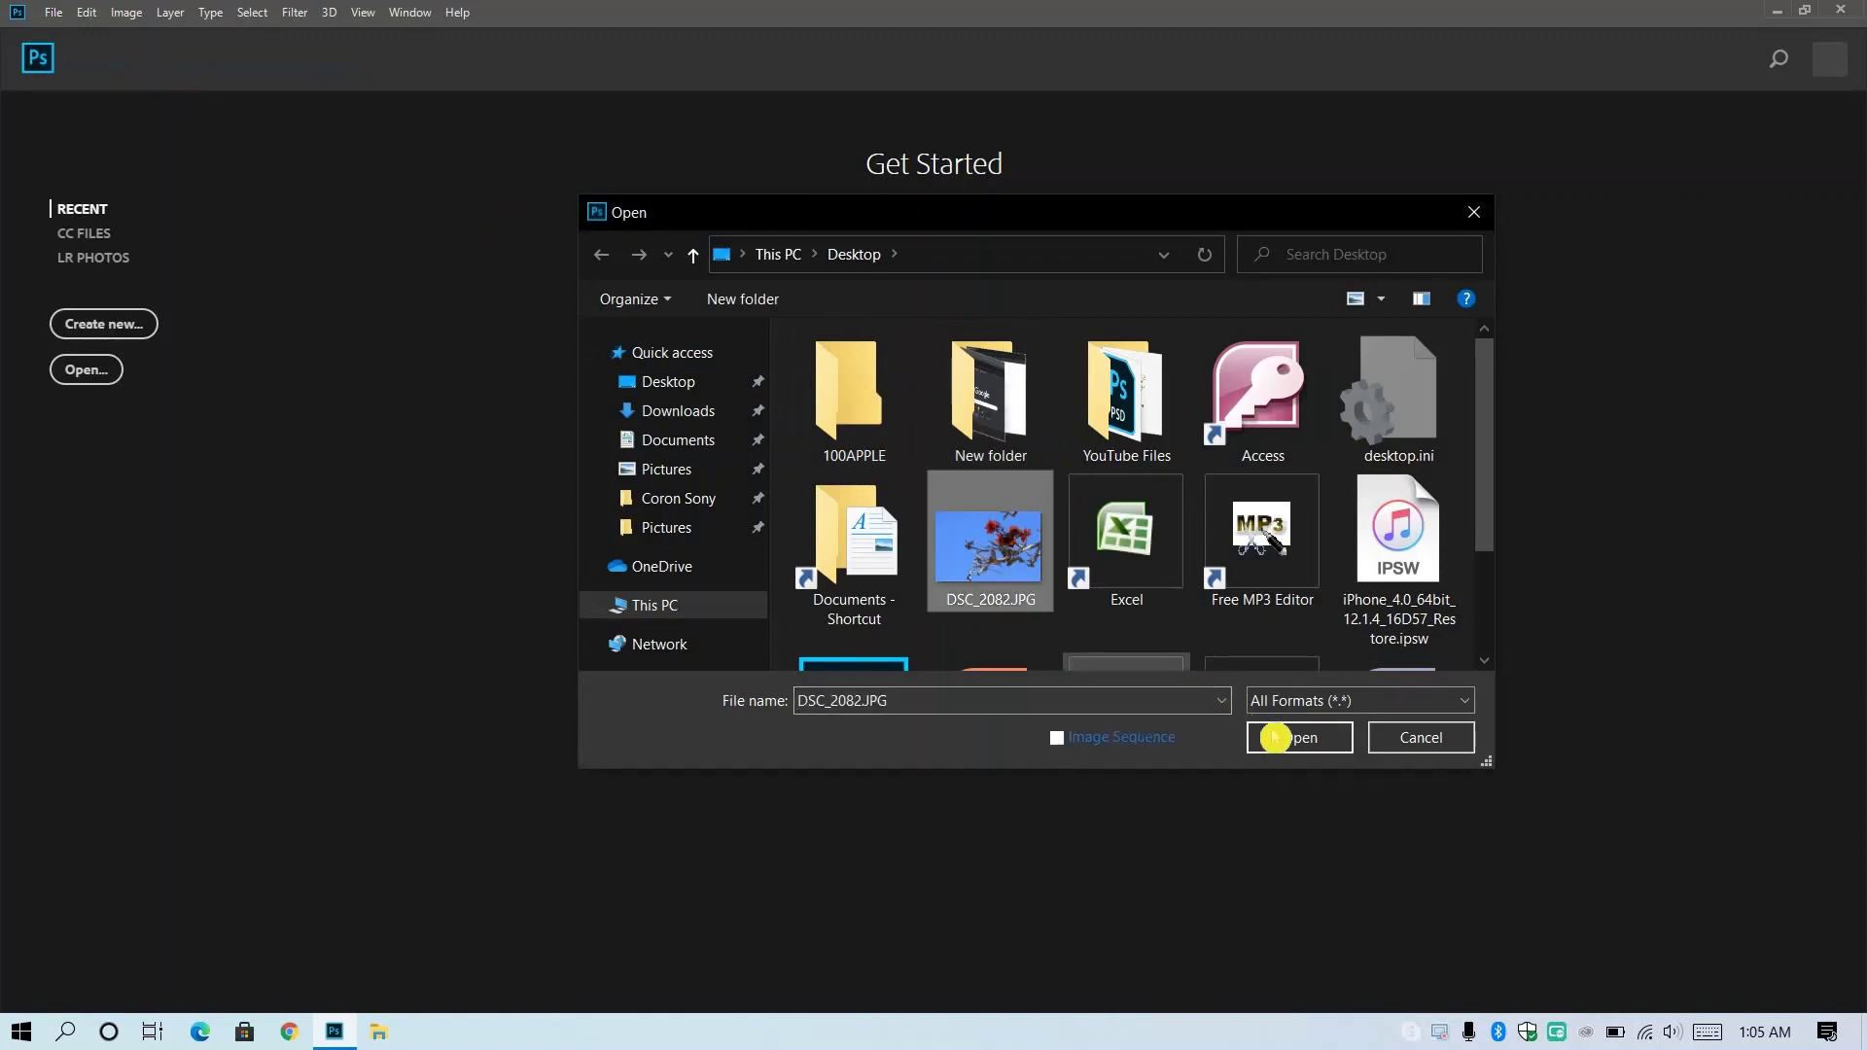
{"action": "left_click", "coordinate": [1299, 739]}
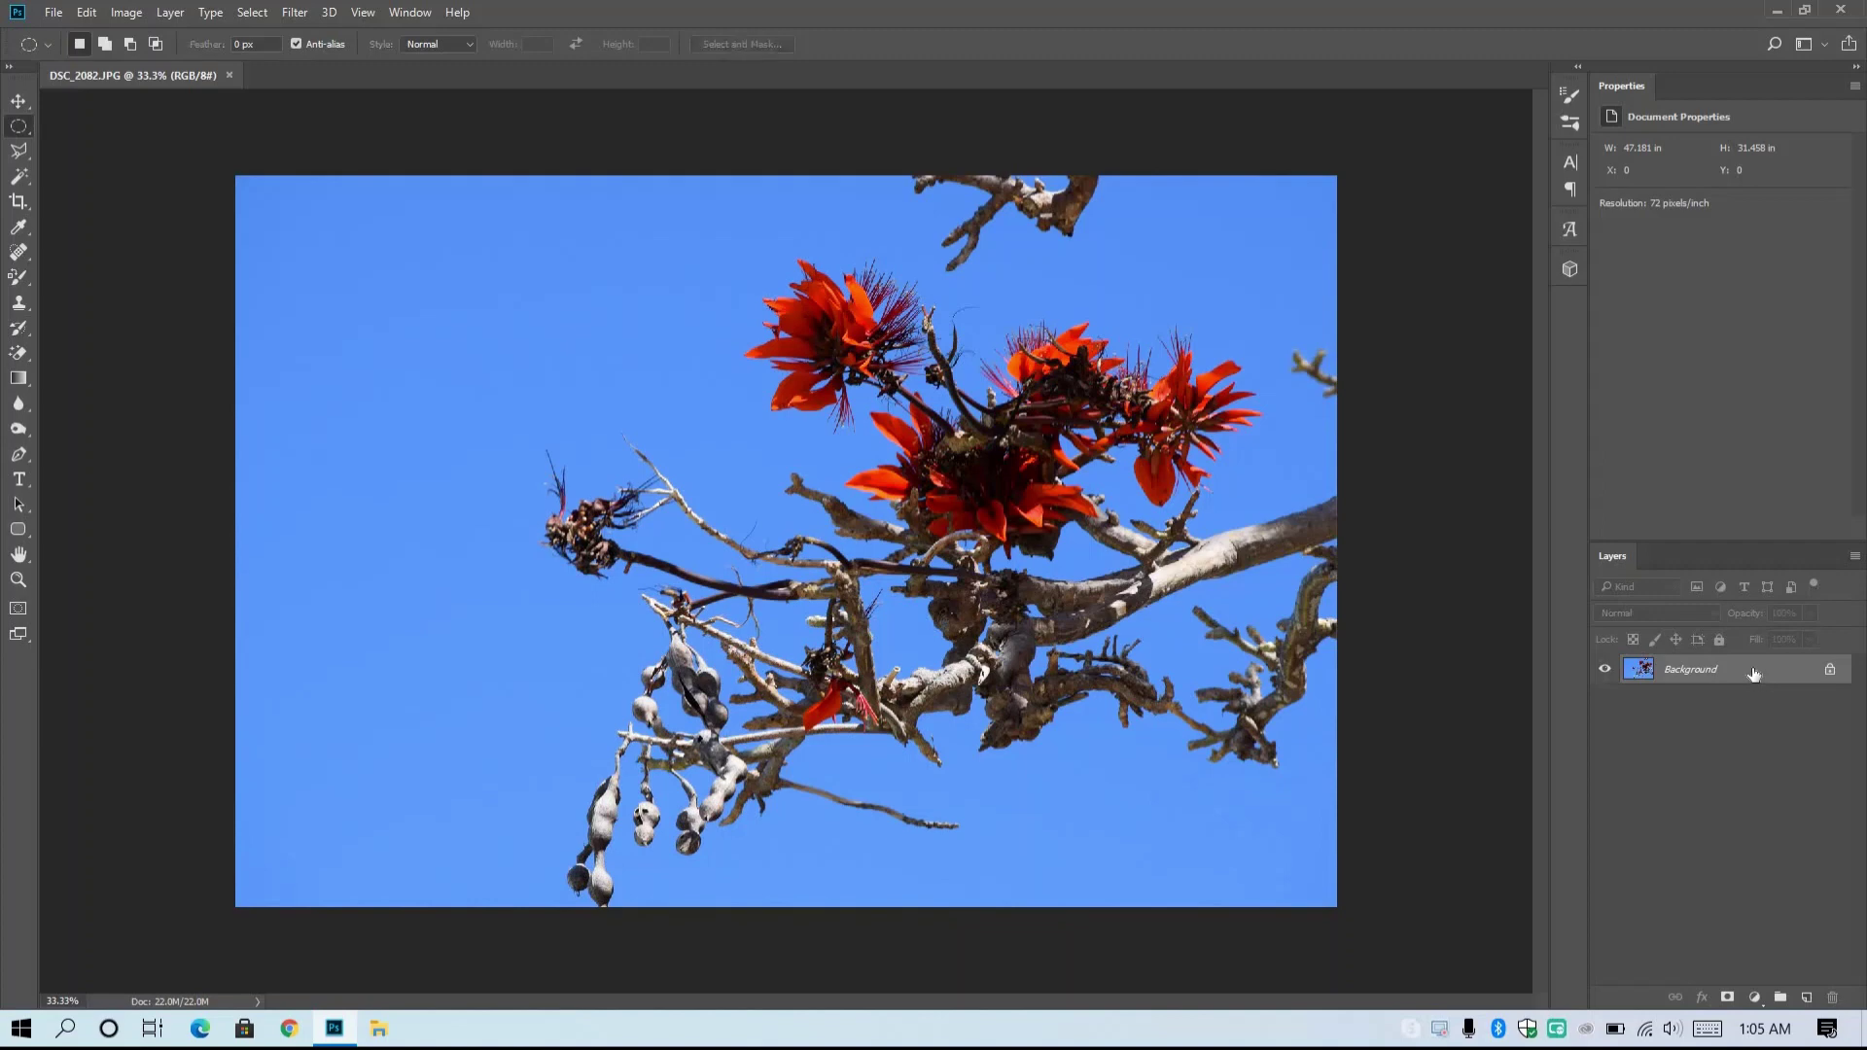
Convert the locked Background into an editable layer named Layer 0
{"action": "double_click", "coordinate": [1754, 674]}
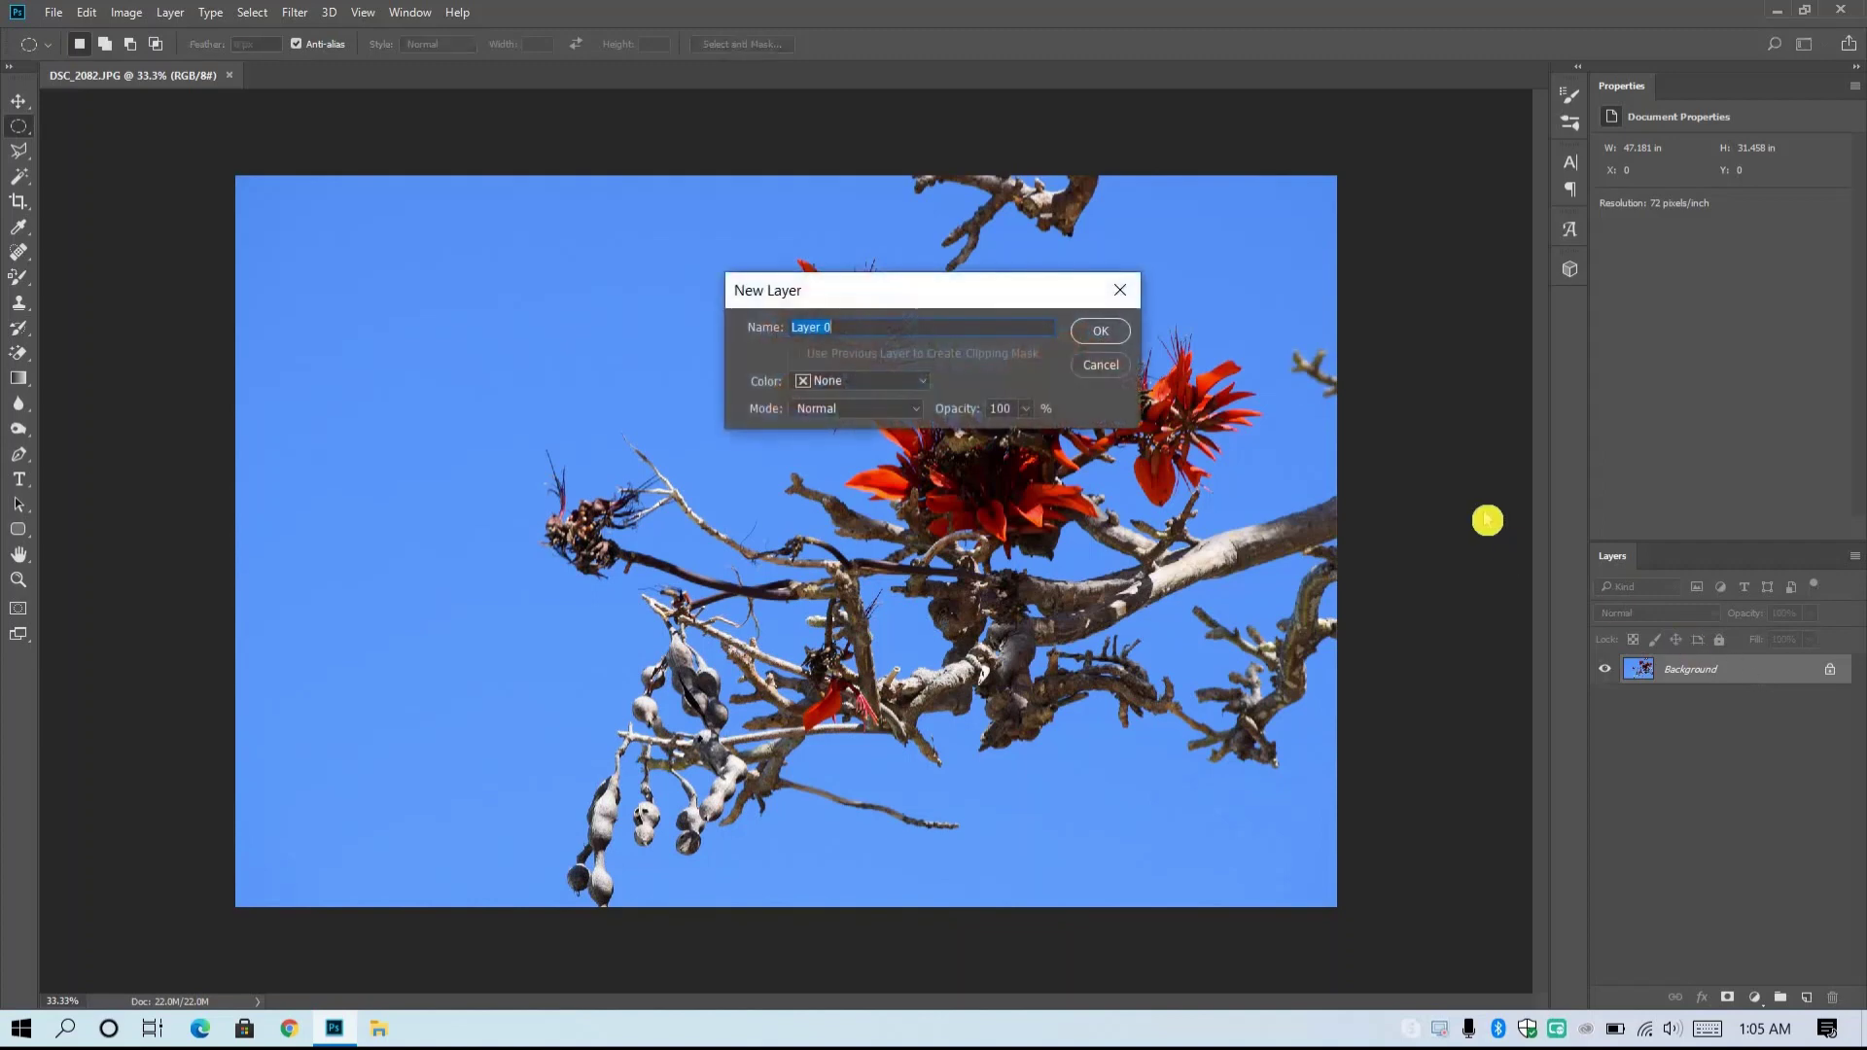
{"action": "left_click", "coordinate": [1109, 335]}
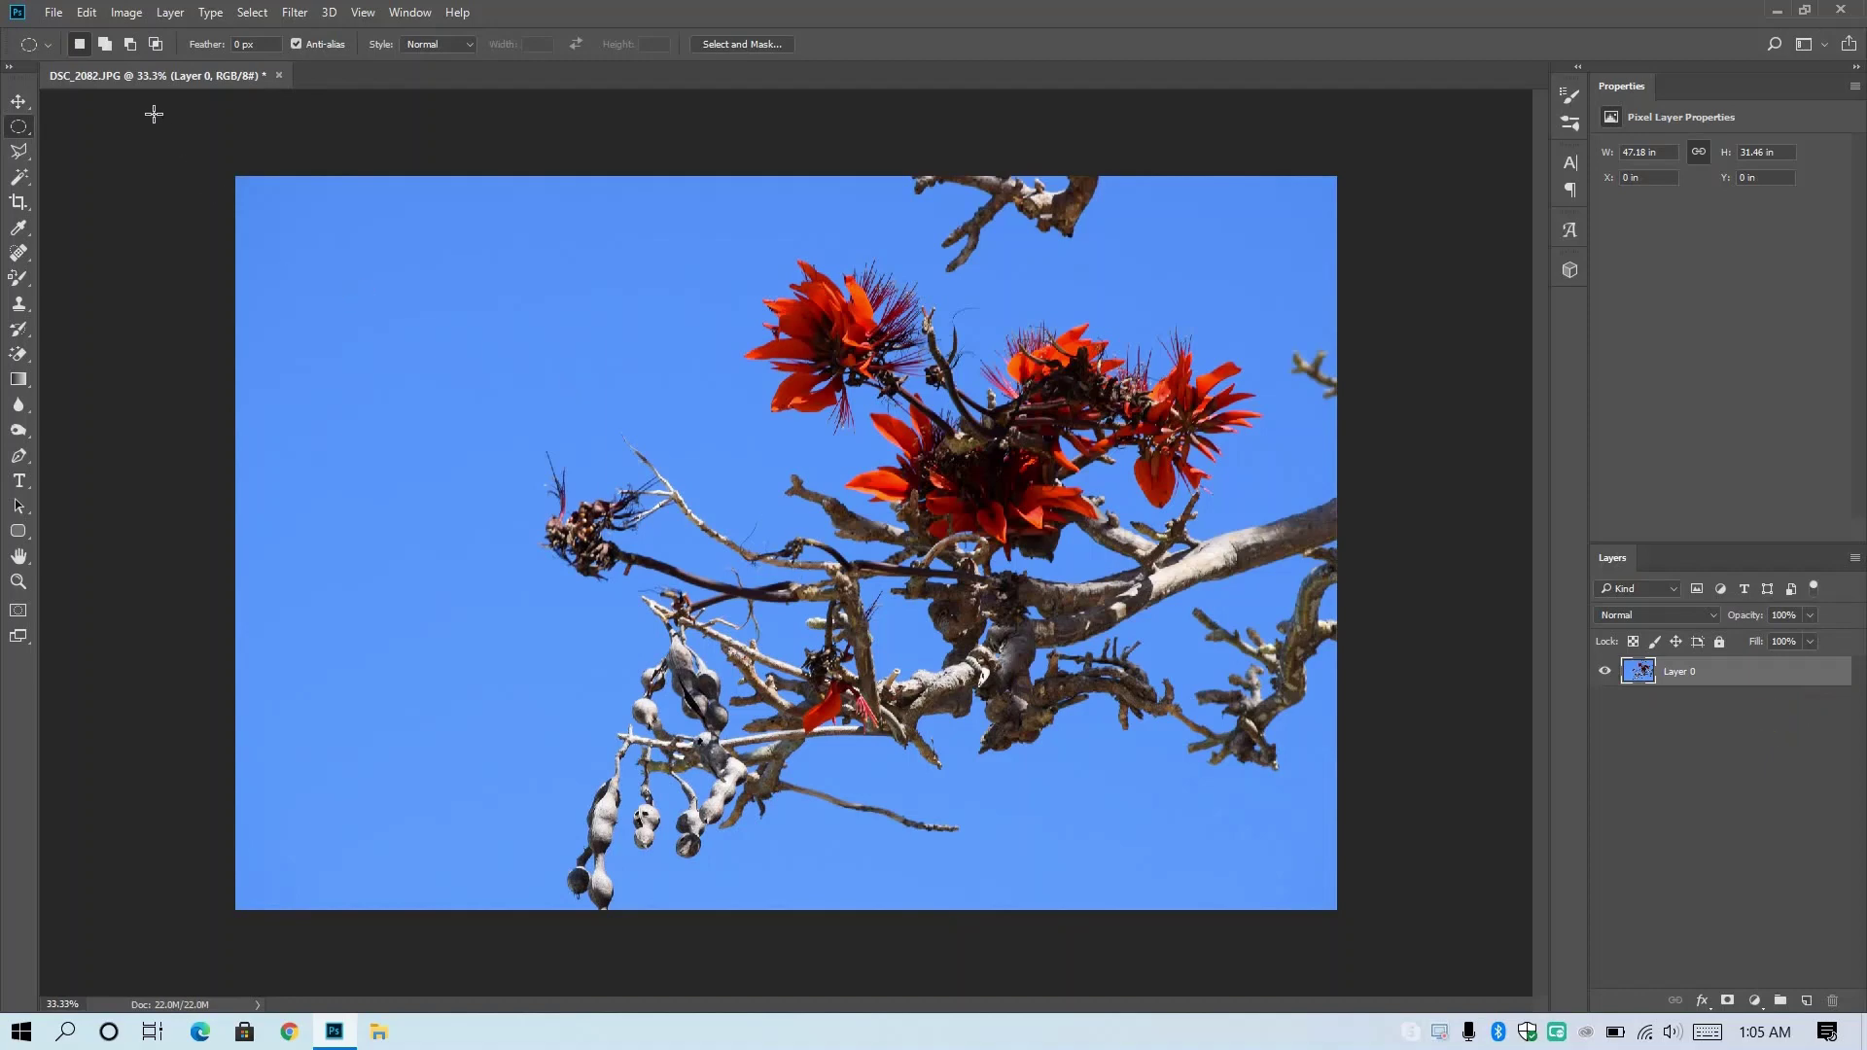
{"action": "left_click", "coordinate": [23, 141]}
Draw an elliptical marquee circle about 26 inches across and centre it over the red flowers
{"action": "right_click", "coordinate": [33, 133]}
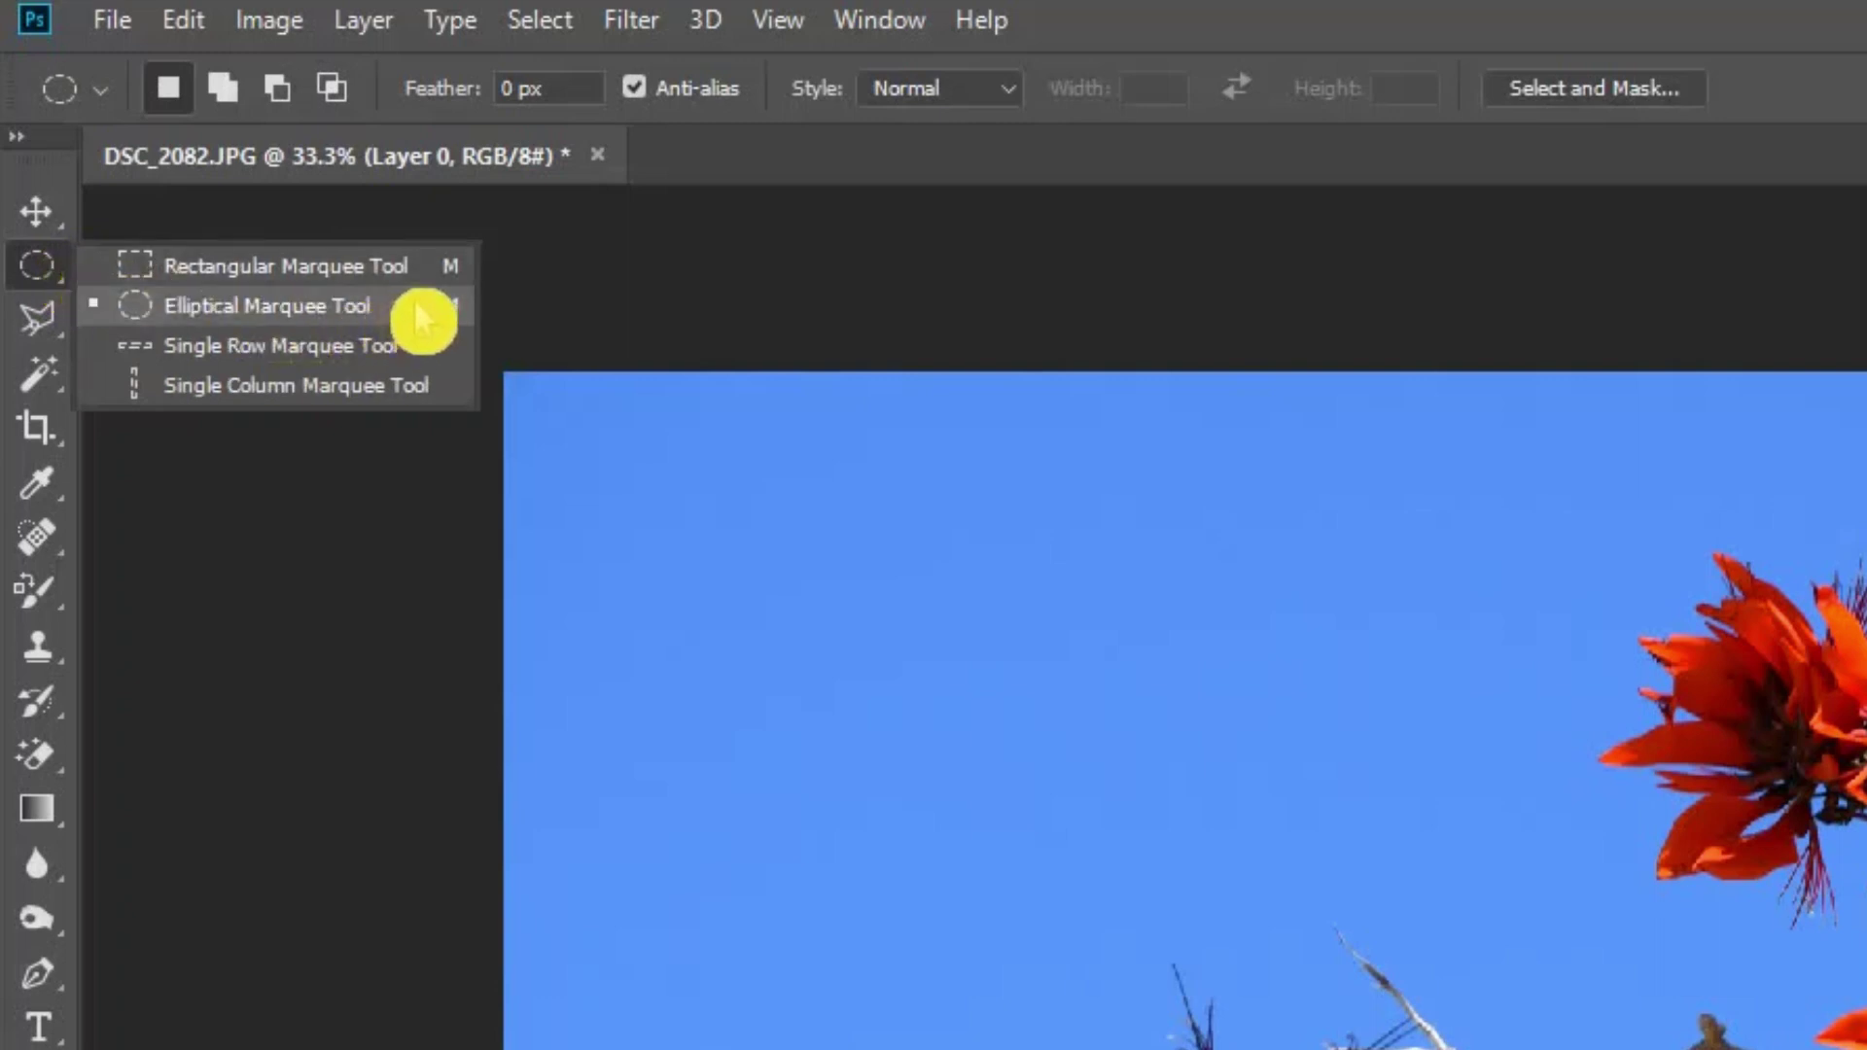
{"action": "left_click", "coordinate": [426, 316]}
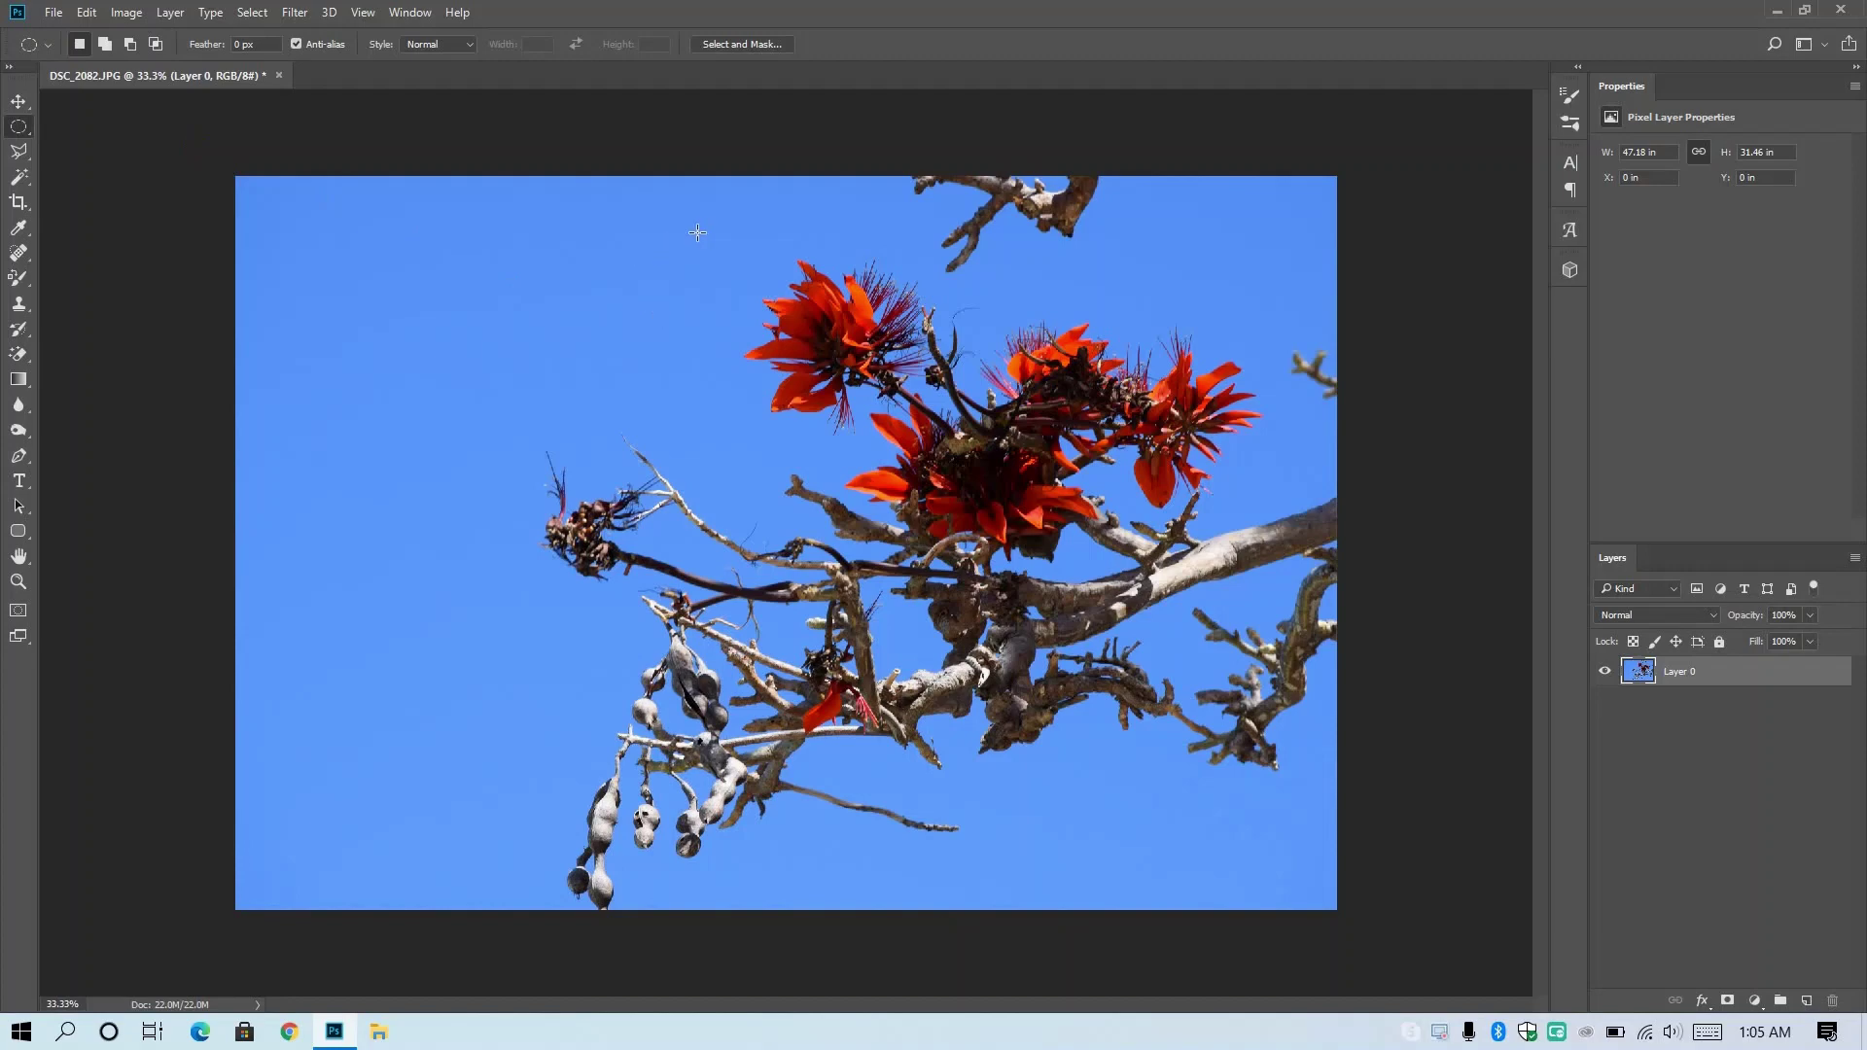
{"action": "left_click_drag", "start_coordinate": [696, 234], "coordinate": [1310, 836]}
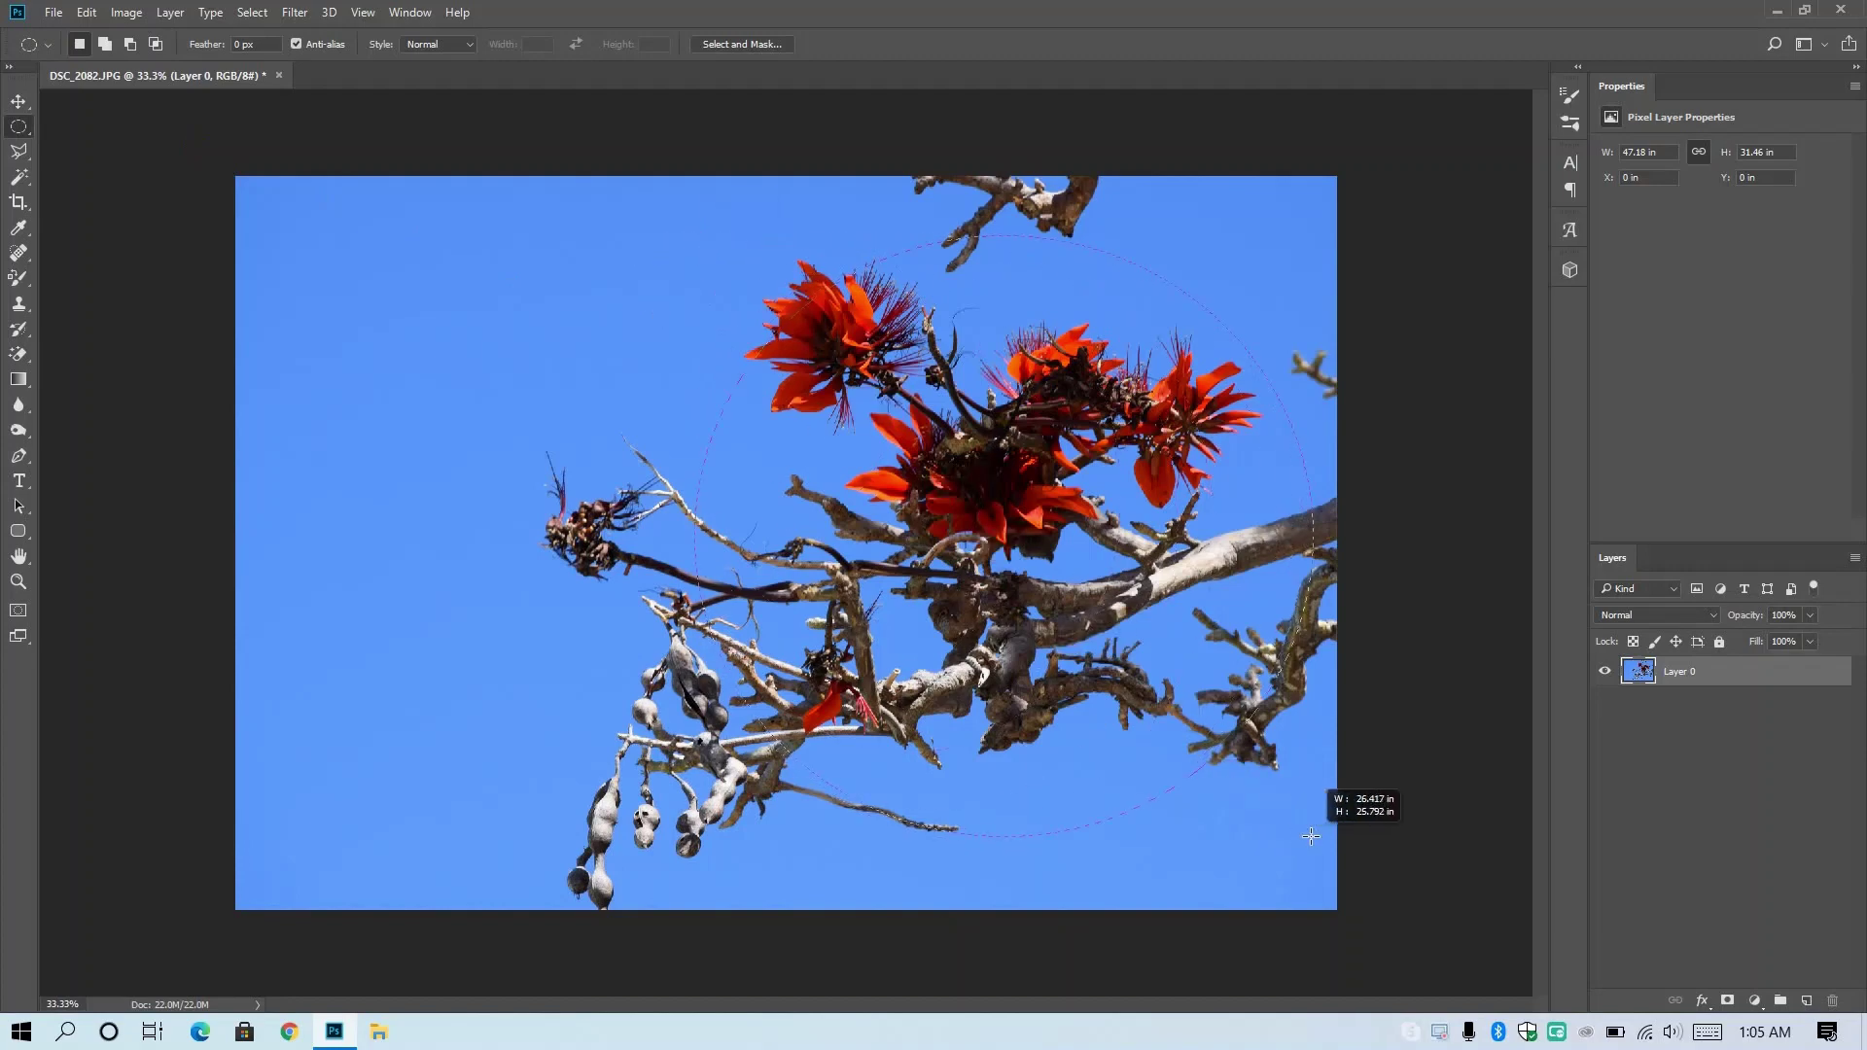
{"action": "left_click_drag", "start_coordinate": [1315, 840], "coordinate": [1320, 847]}
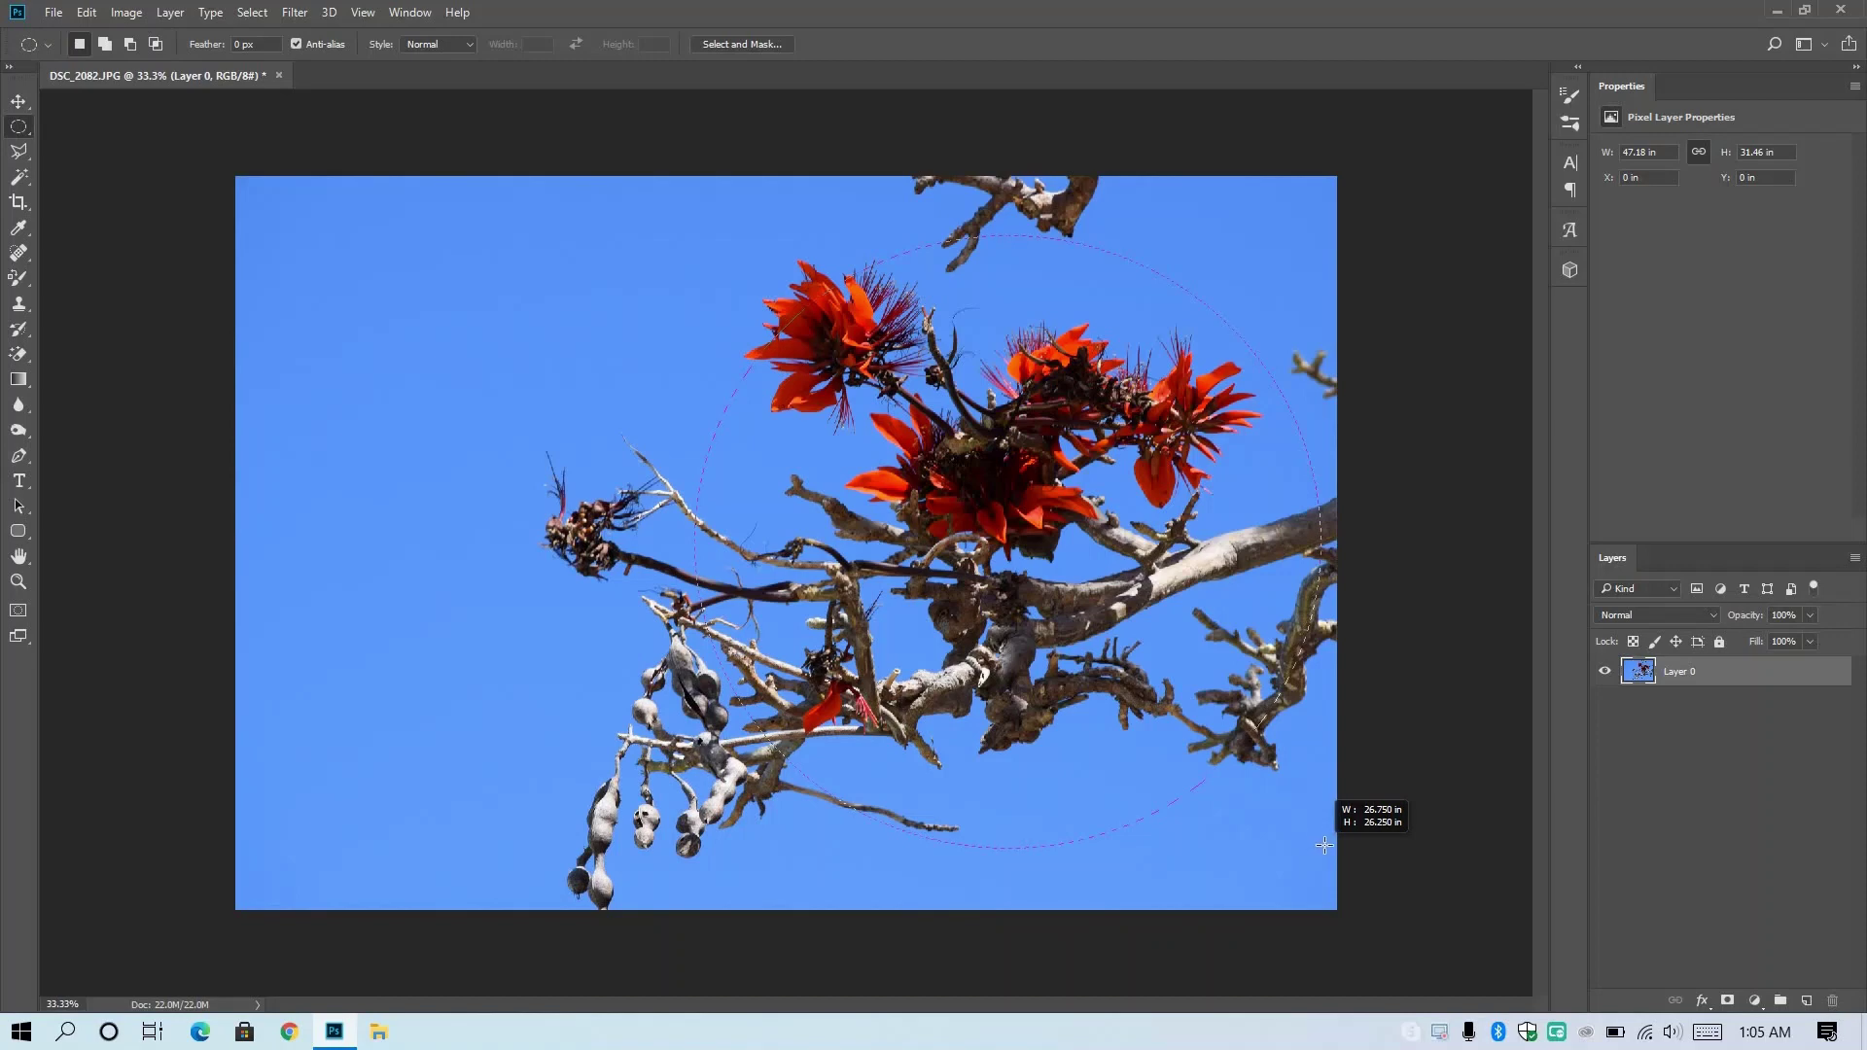
{"action": "left_click_drag", "start_coordinate": [1324, 844], "coordinate": [1326, 845]}
{"action": "left_click_drag", "start_coordinate": [1314, 848], "coordinate": [1310, 849]}
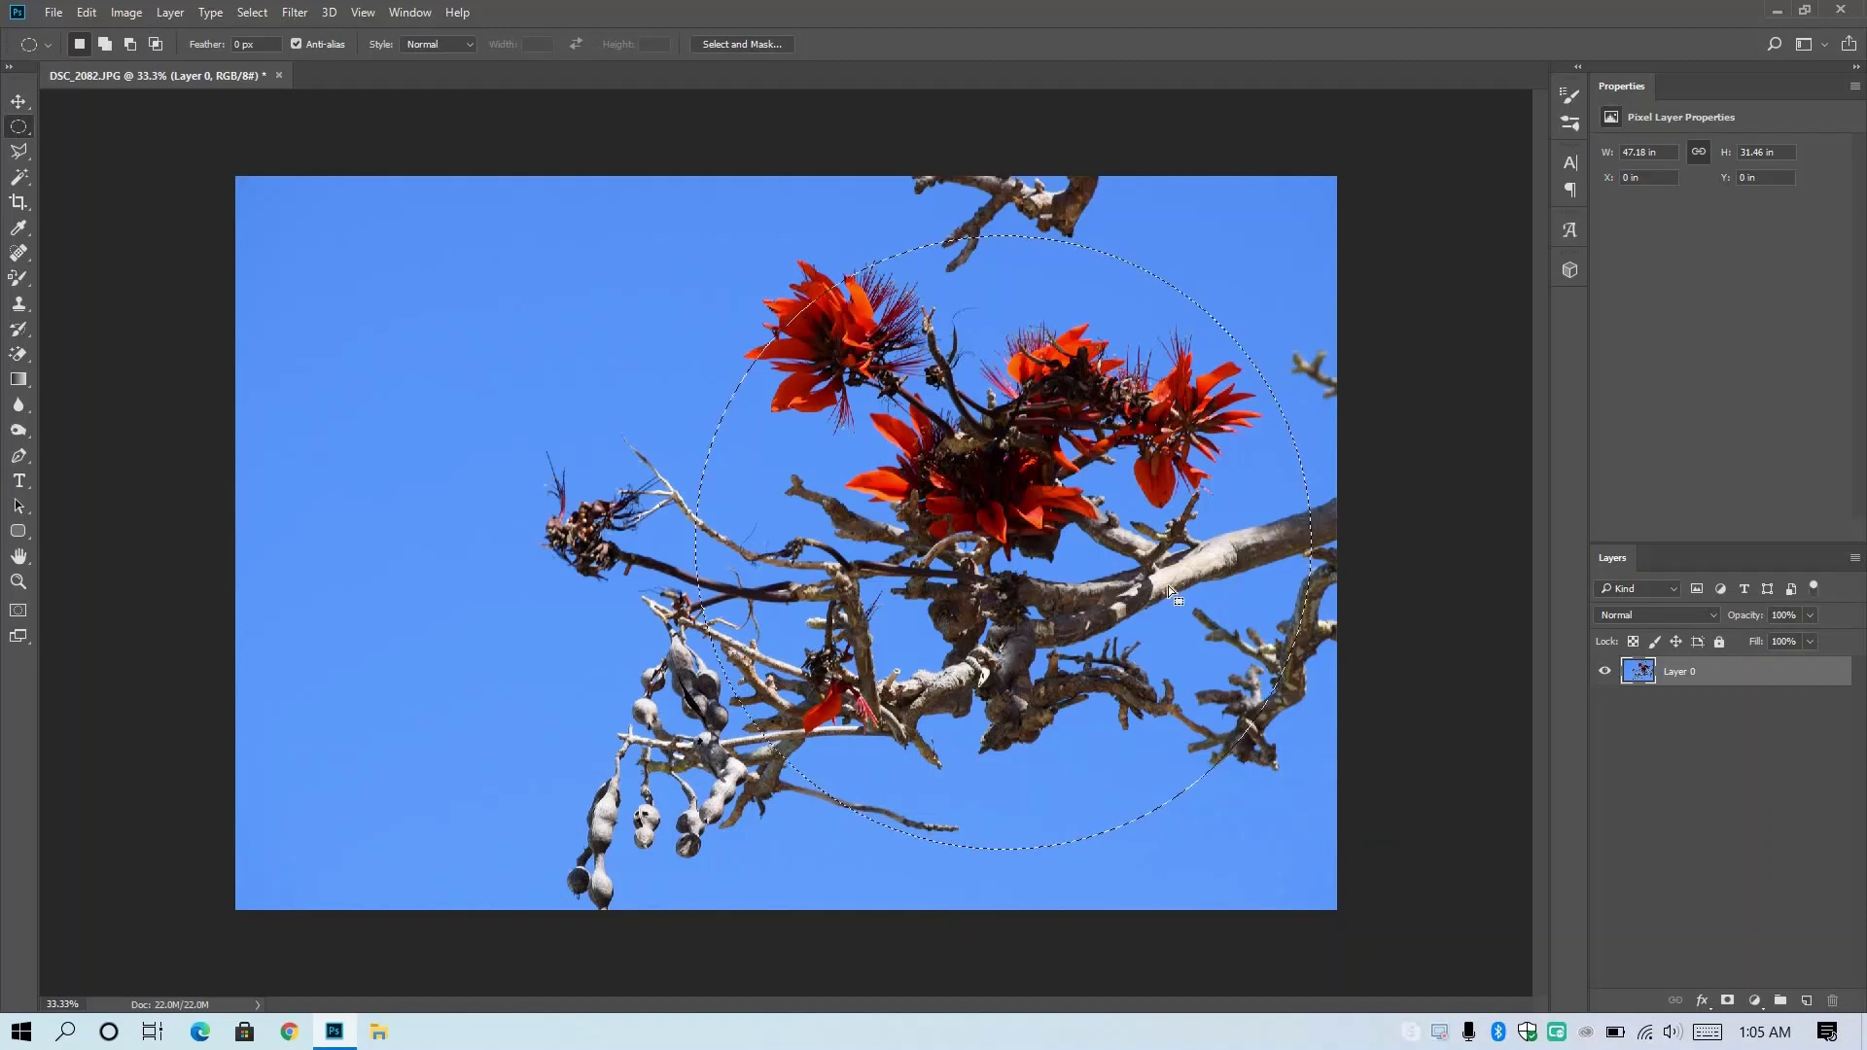
{"action": "mouse_move", "coordinate": [1177, 593]}
{"action": "left_mouse_down"}
{"action": "mouse_move", "coordinate": [1114, 555]}
{"action": "mouse_move", "coordinate": [1168, 538]}
{"action": "left_mouse_up"}
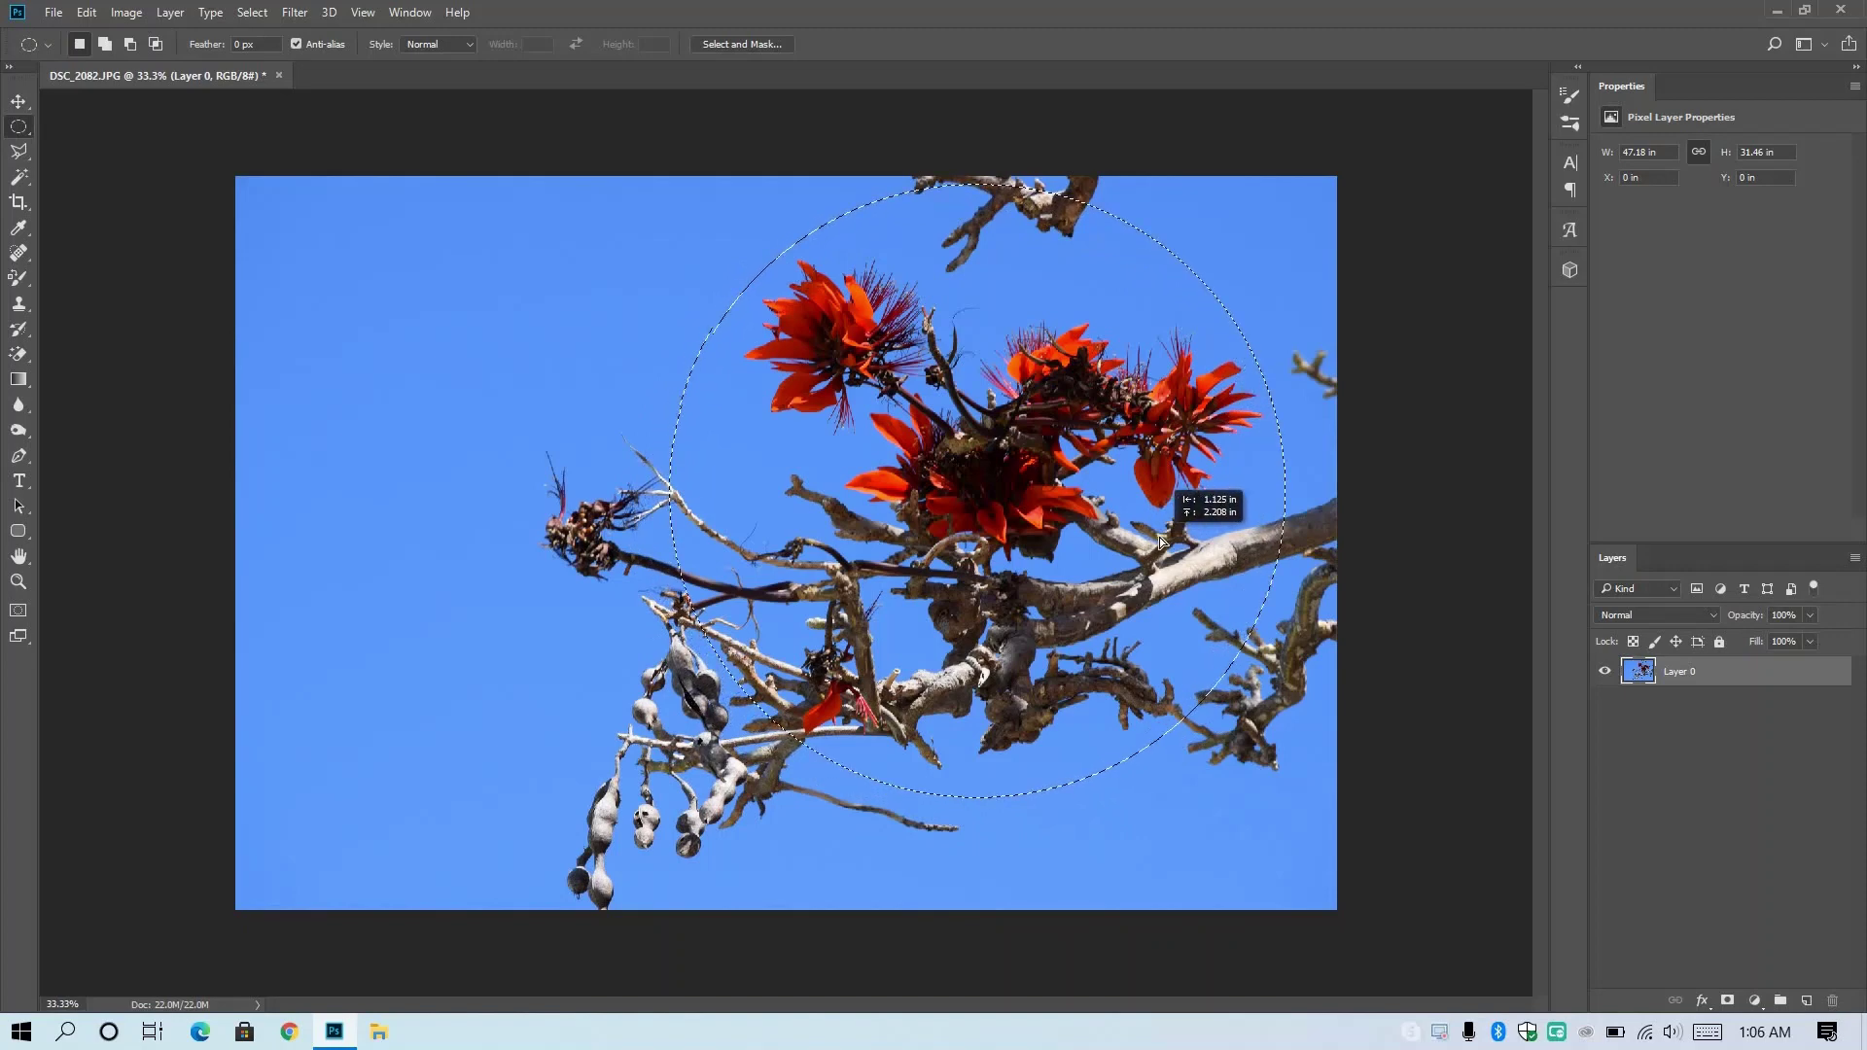
{"action": "left_click_drag", "start_coordinate": [1160, 537], "coordinate": [1160, 531]}
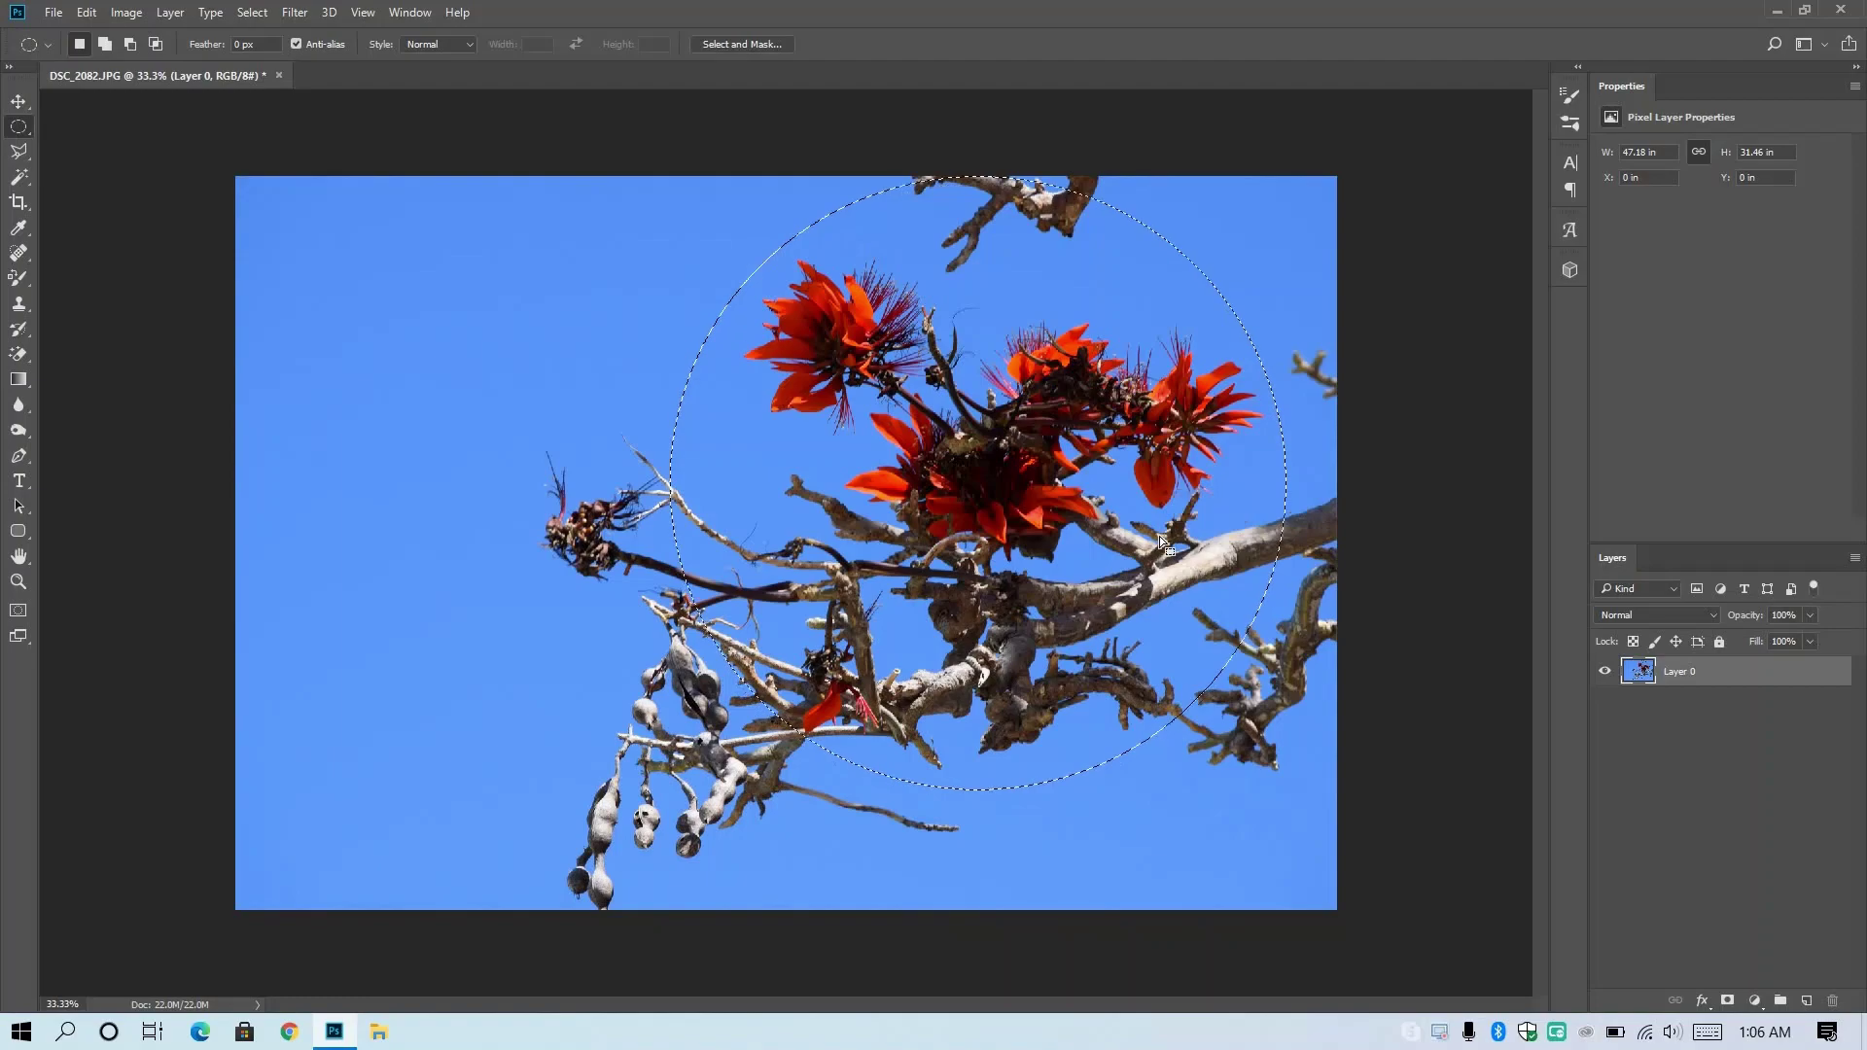
Invert the selection, delete everything outside the circle, then deselect
{"action": "left_click", "coordinate": [265, 21]}
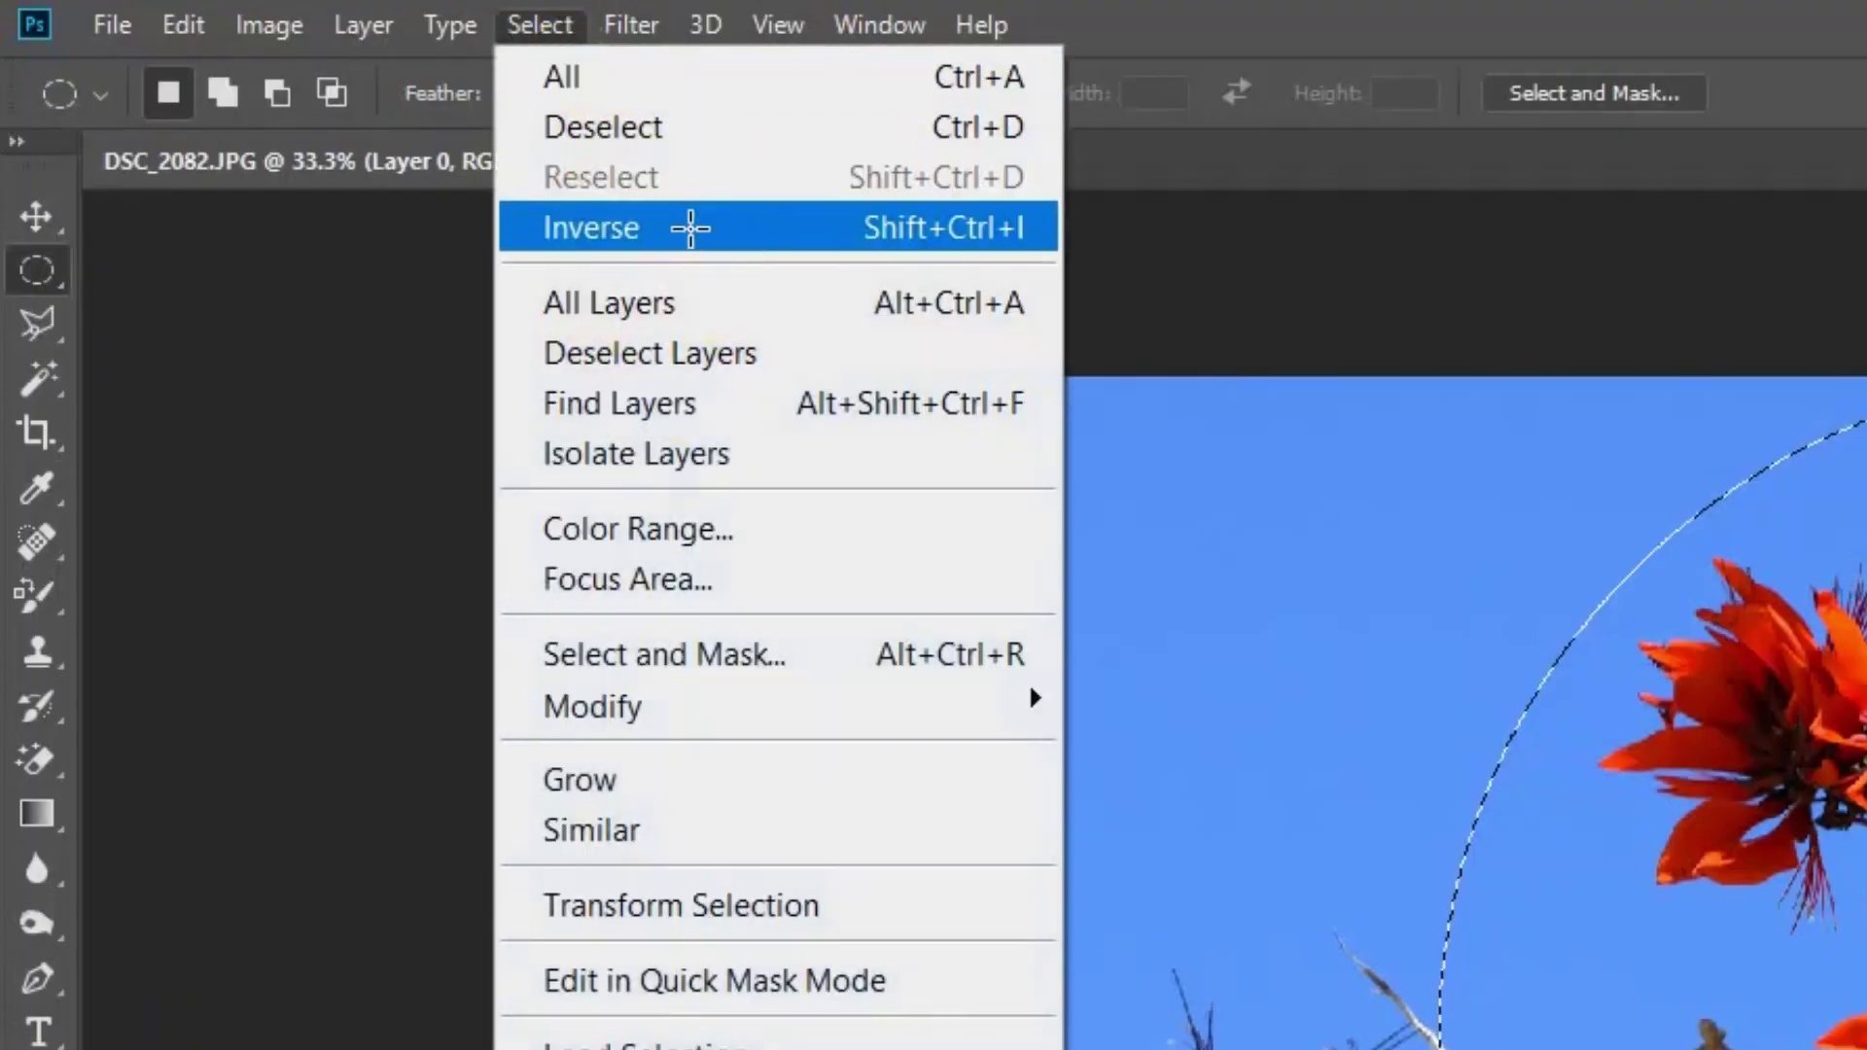
{"action": "left_click", "coordinate": [688, 228]}
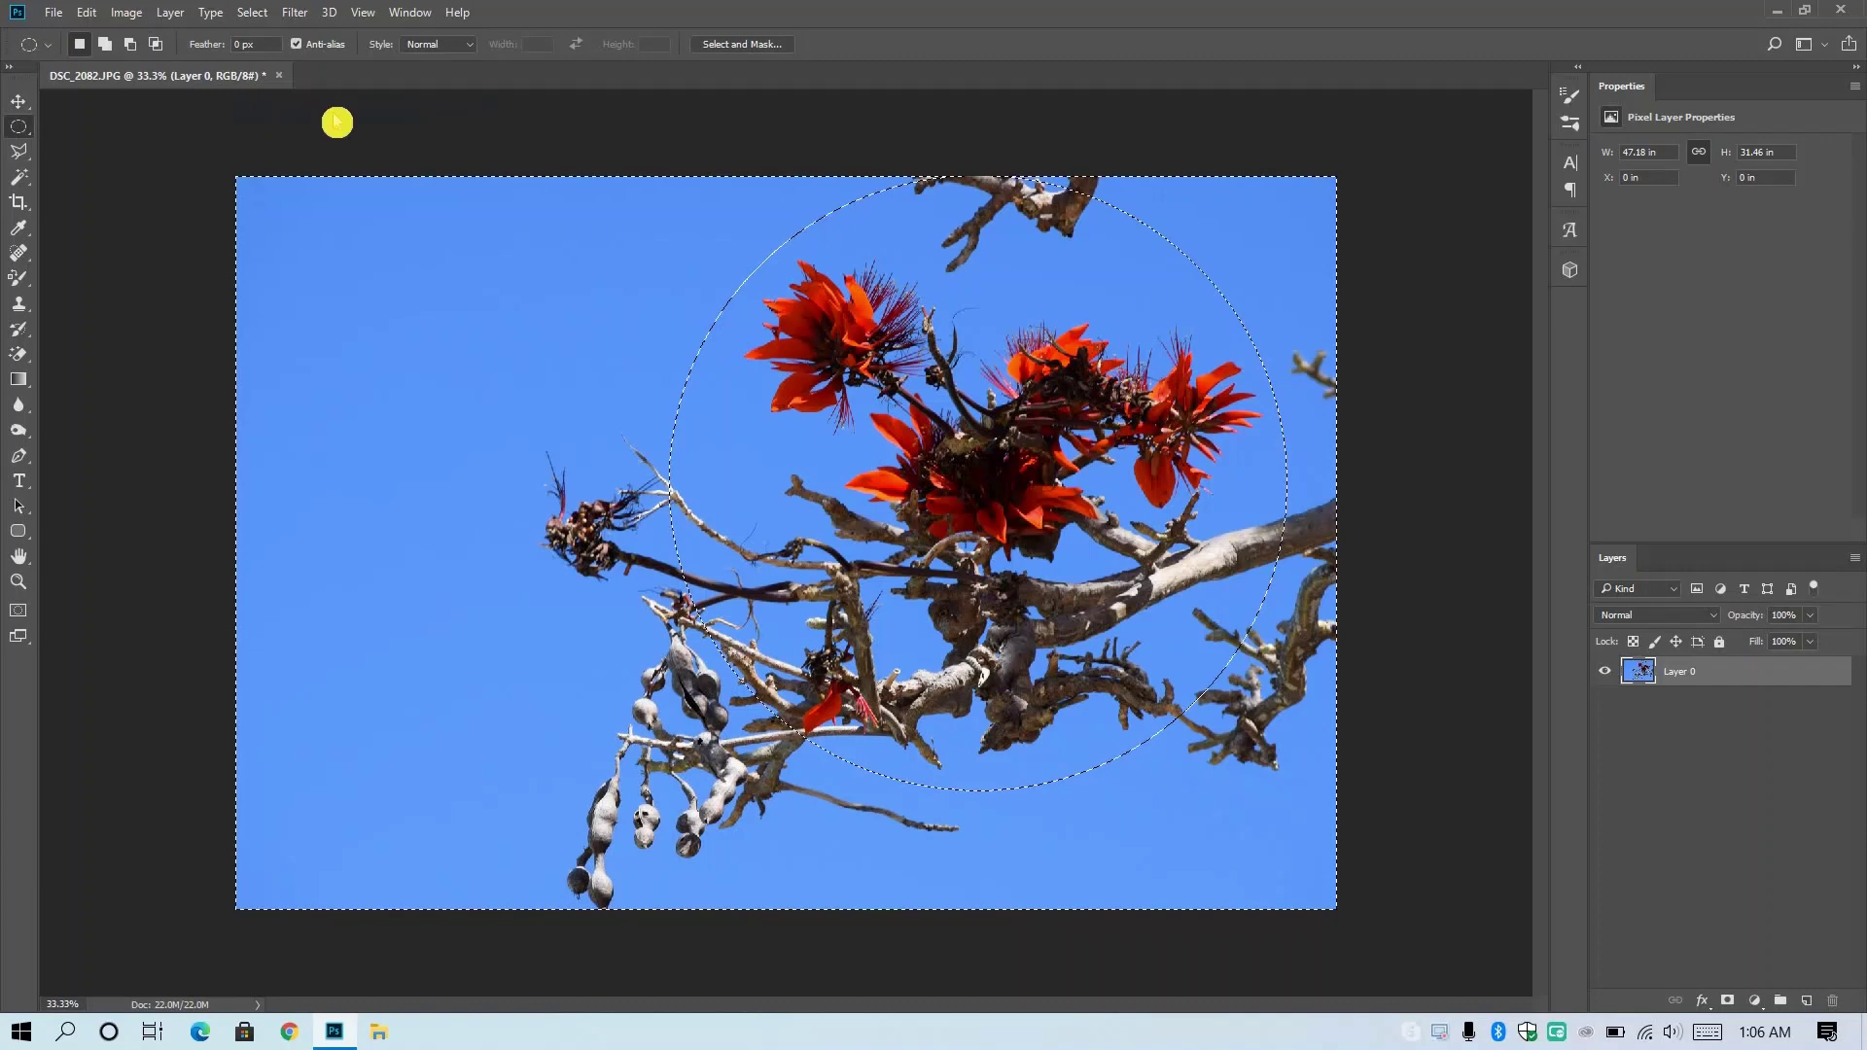
{"action": "left_click", "coordinate": [262, 18]}
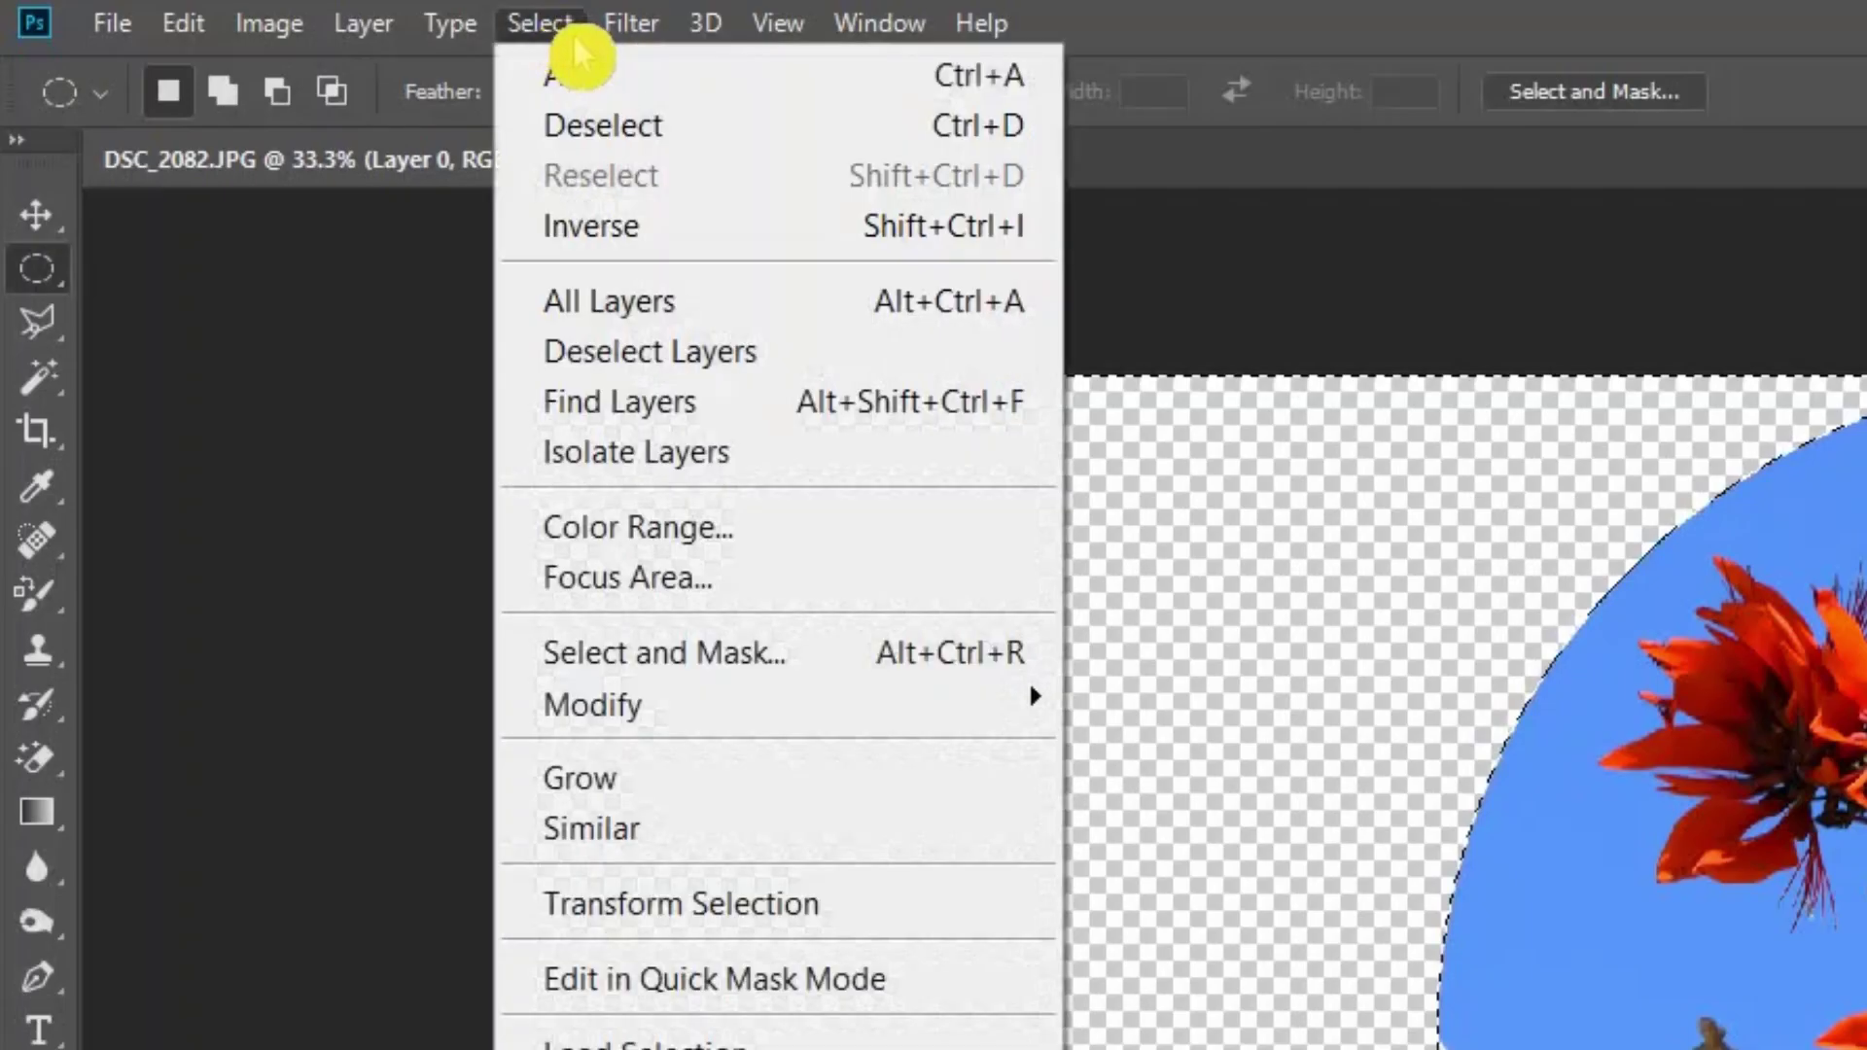
{"action": "left_click", "coordinate": [759, 141]}
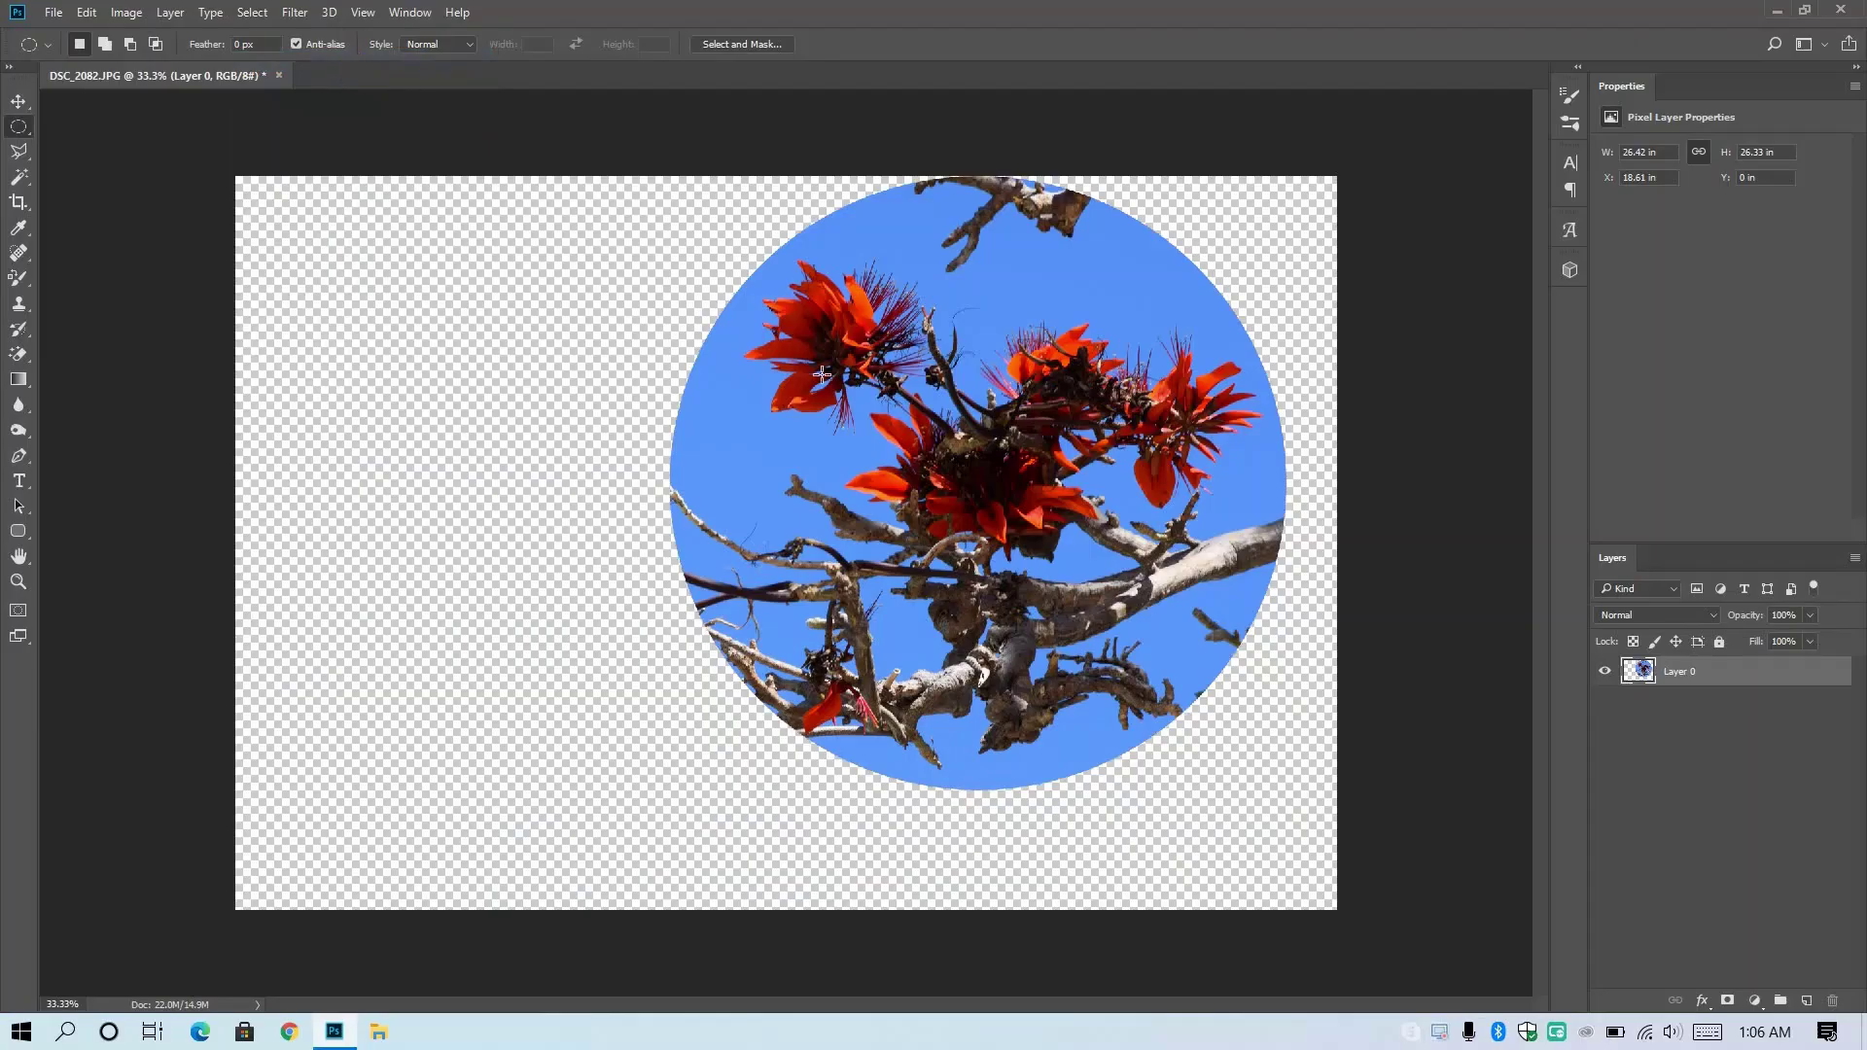
Give Layer 0 a white 30 px stroke positioned inside
{"action": "double_click", "coordinate": [1730, 674]}
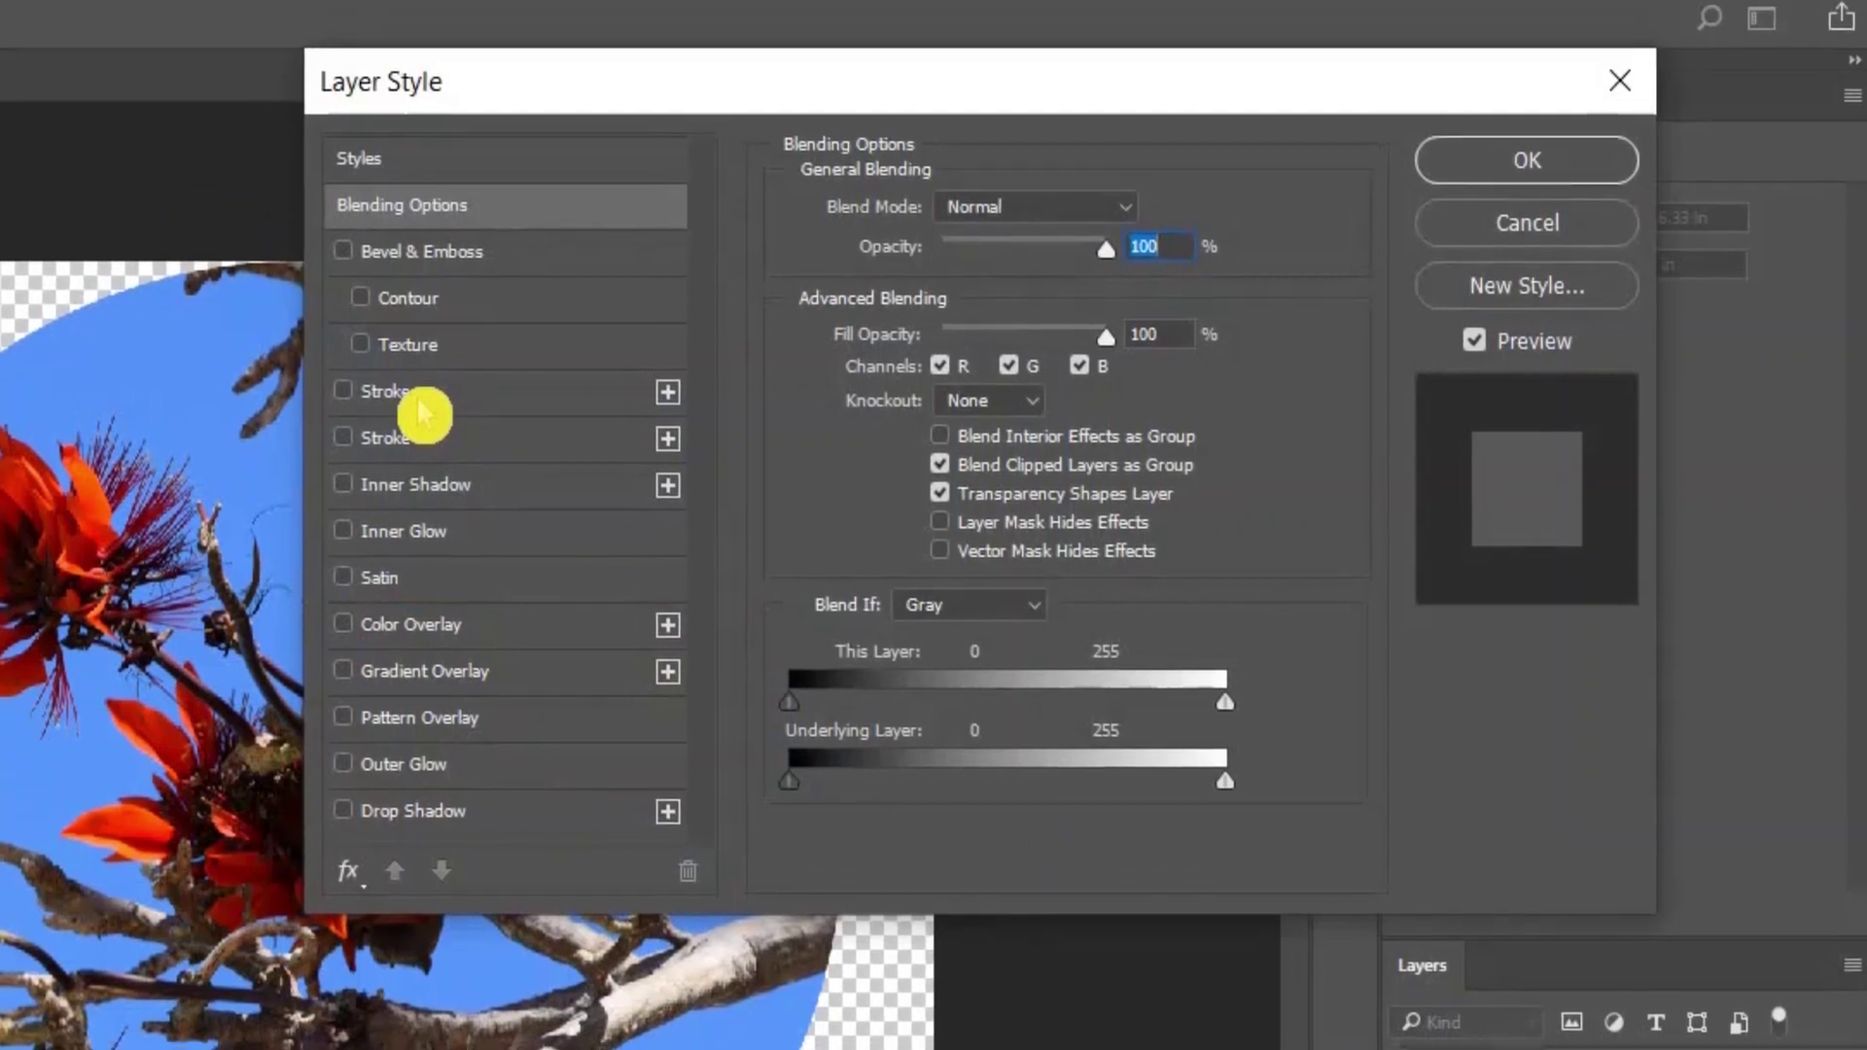
{"action": "left_click", "coordinate": [421, 403]}
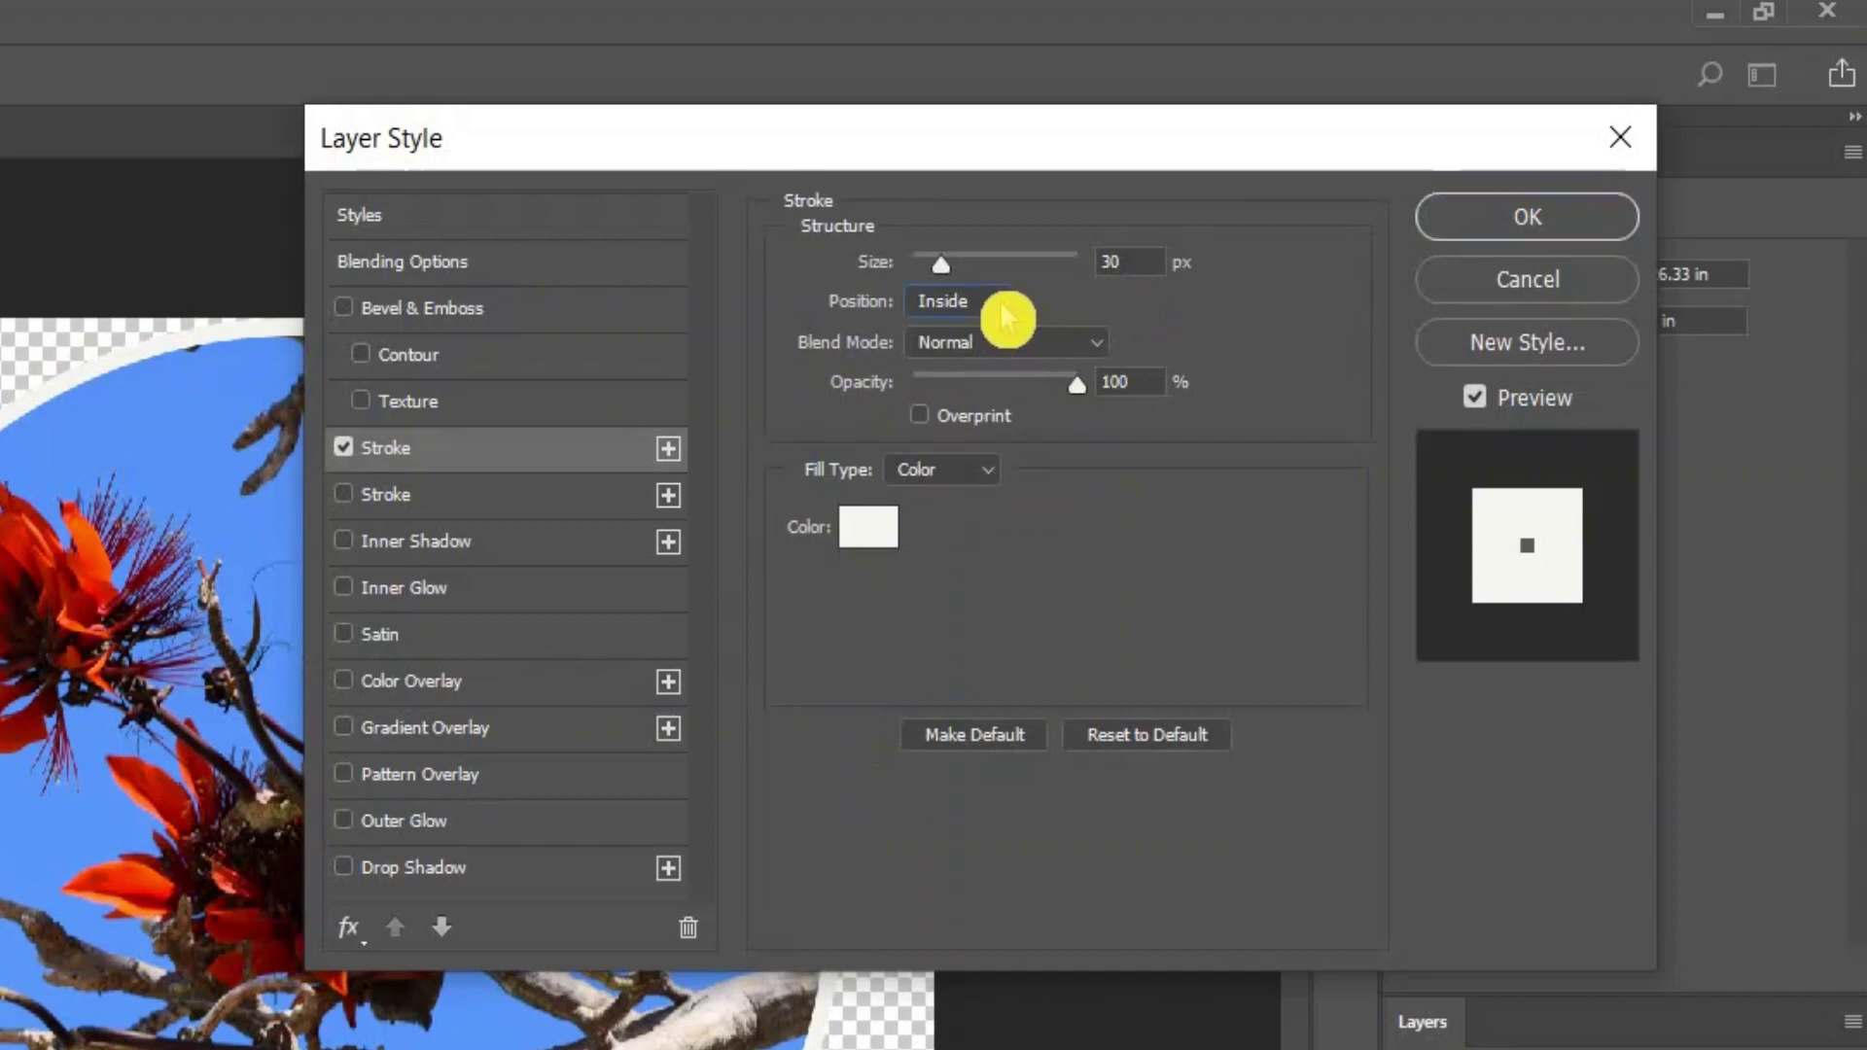
{"action": "left_click", "coordinate": [1002, 310]}
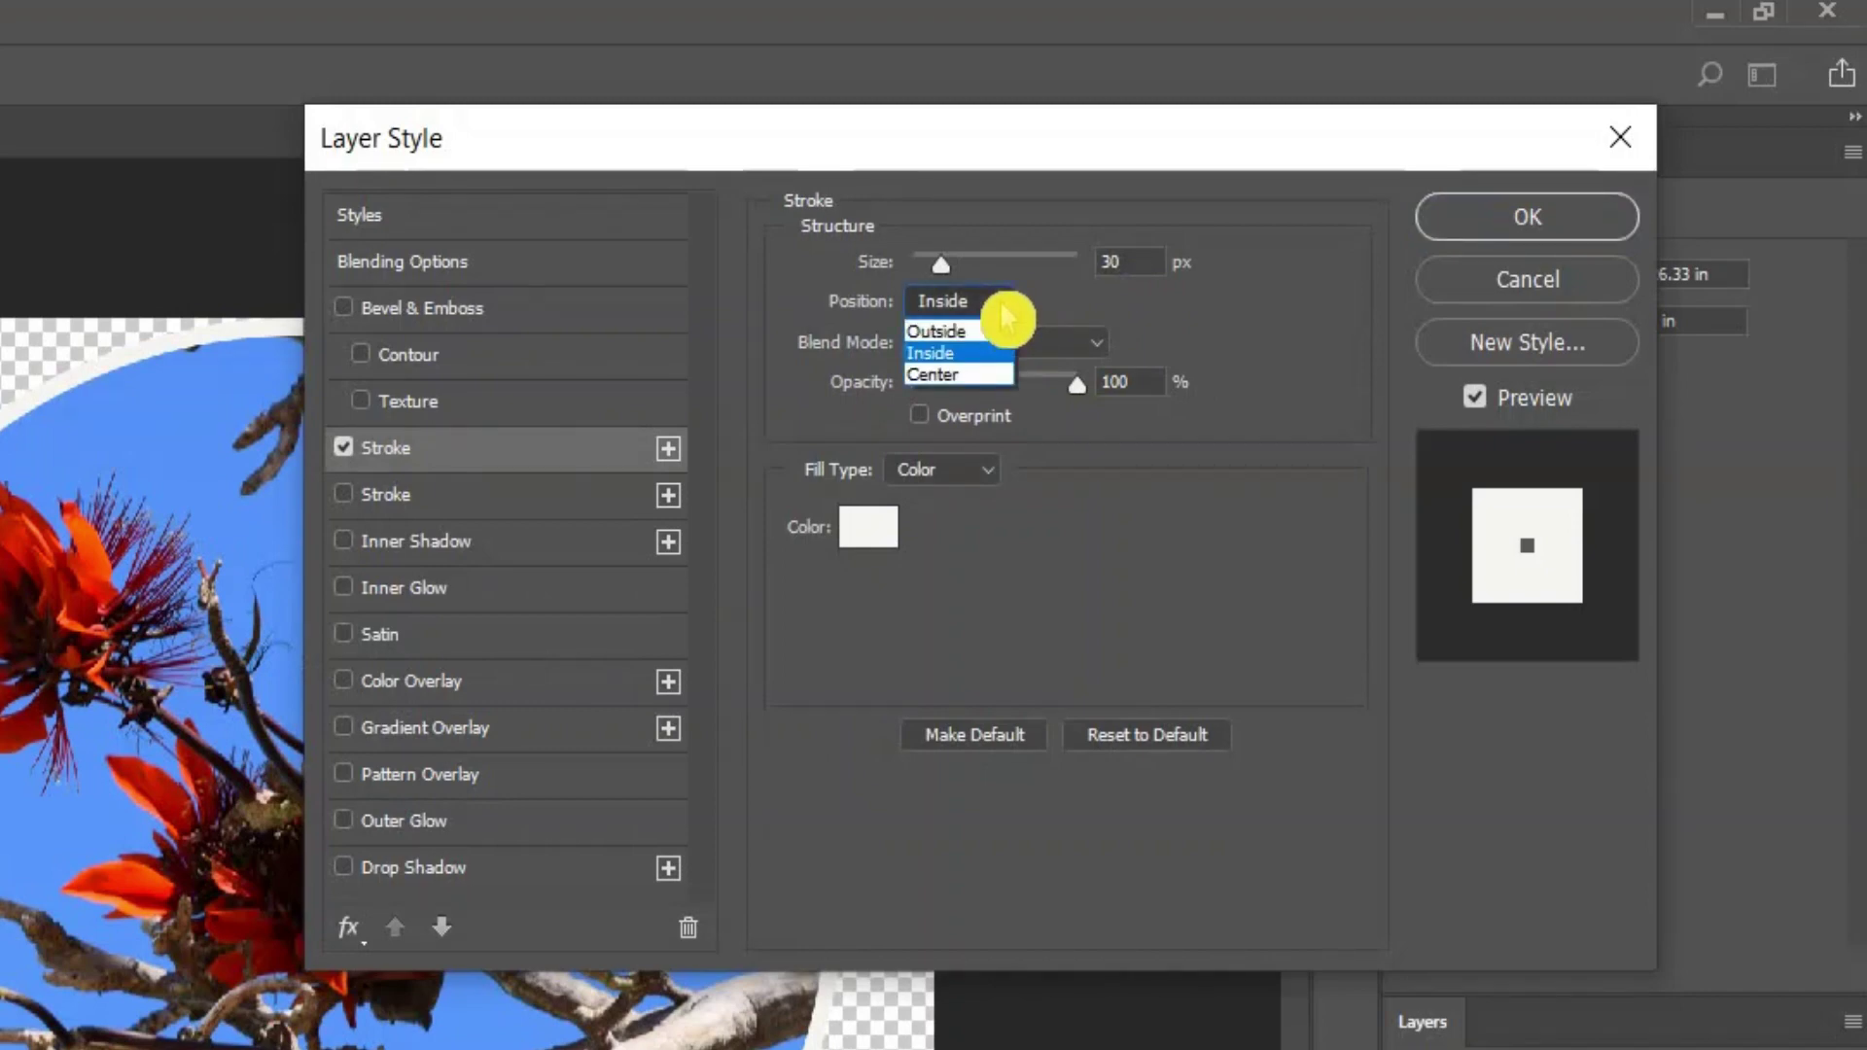
{"action": "left_click", "coordinate": [1003, 313]}
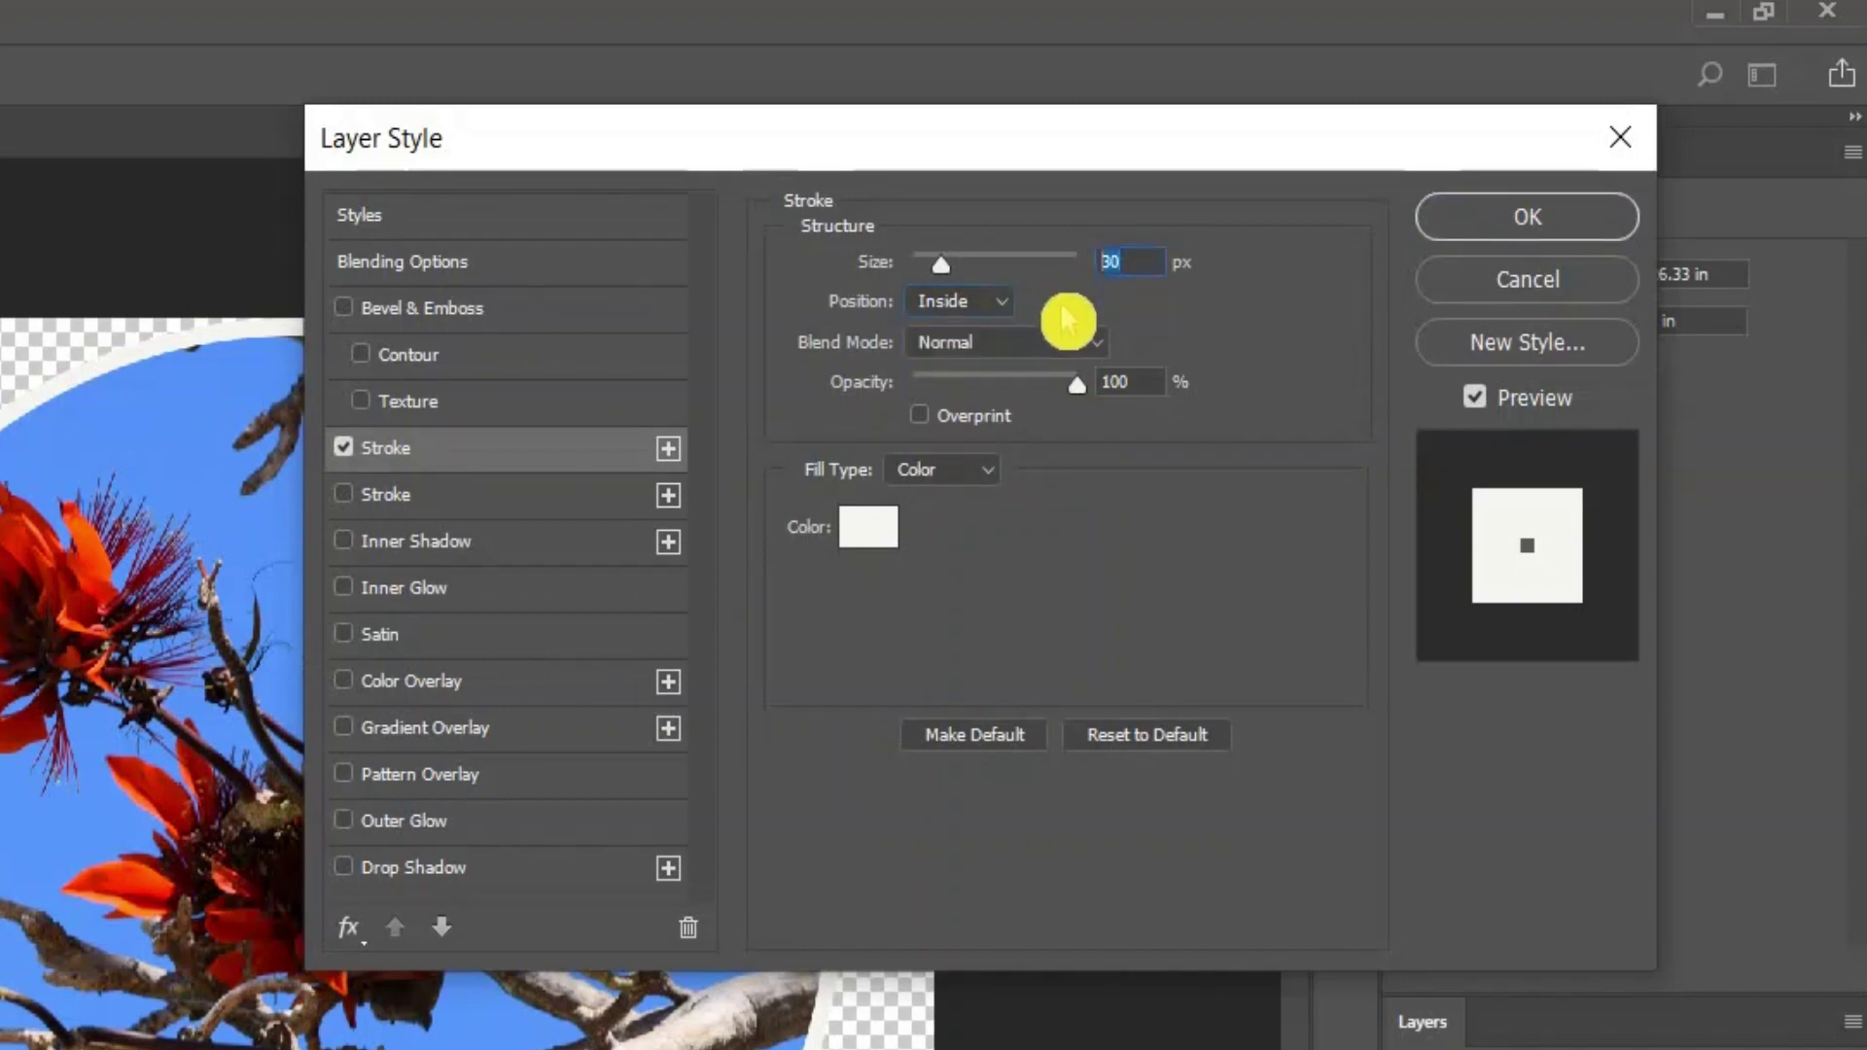
Add a second 30 px red stroke positioned outside and apply the layer style
{"action": "left_click", "coordinate": [434, 501]}
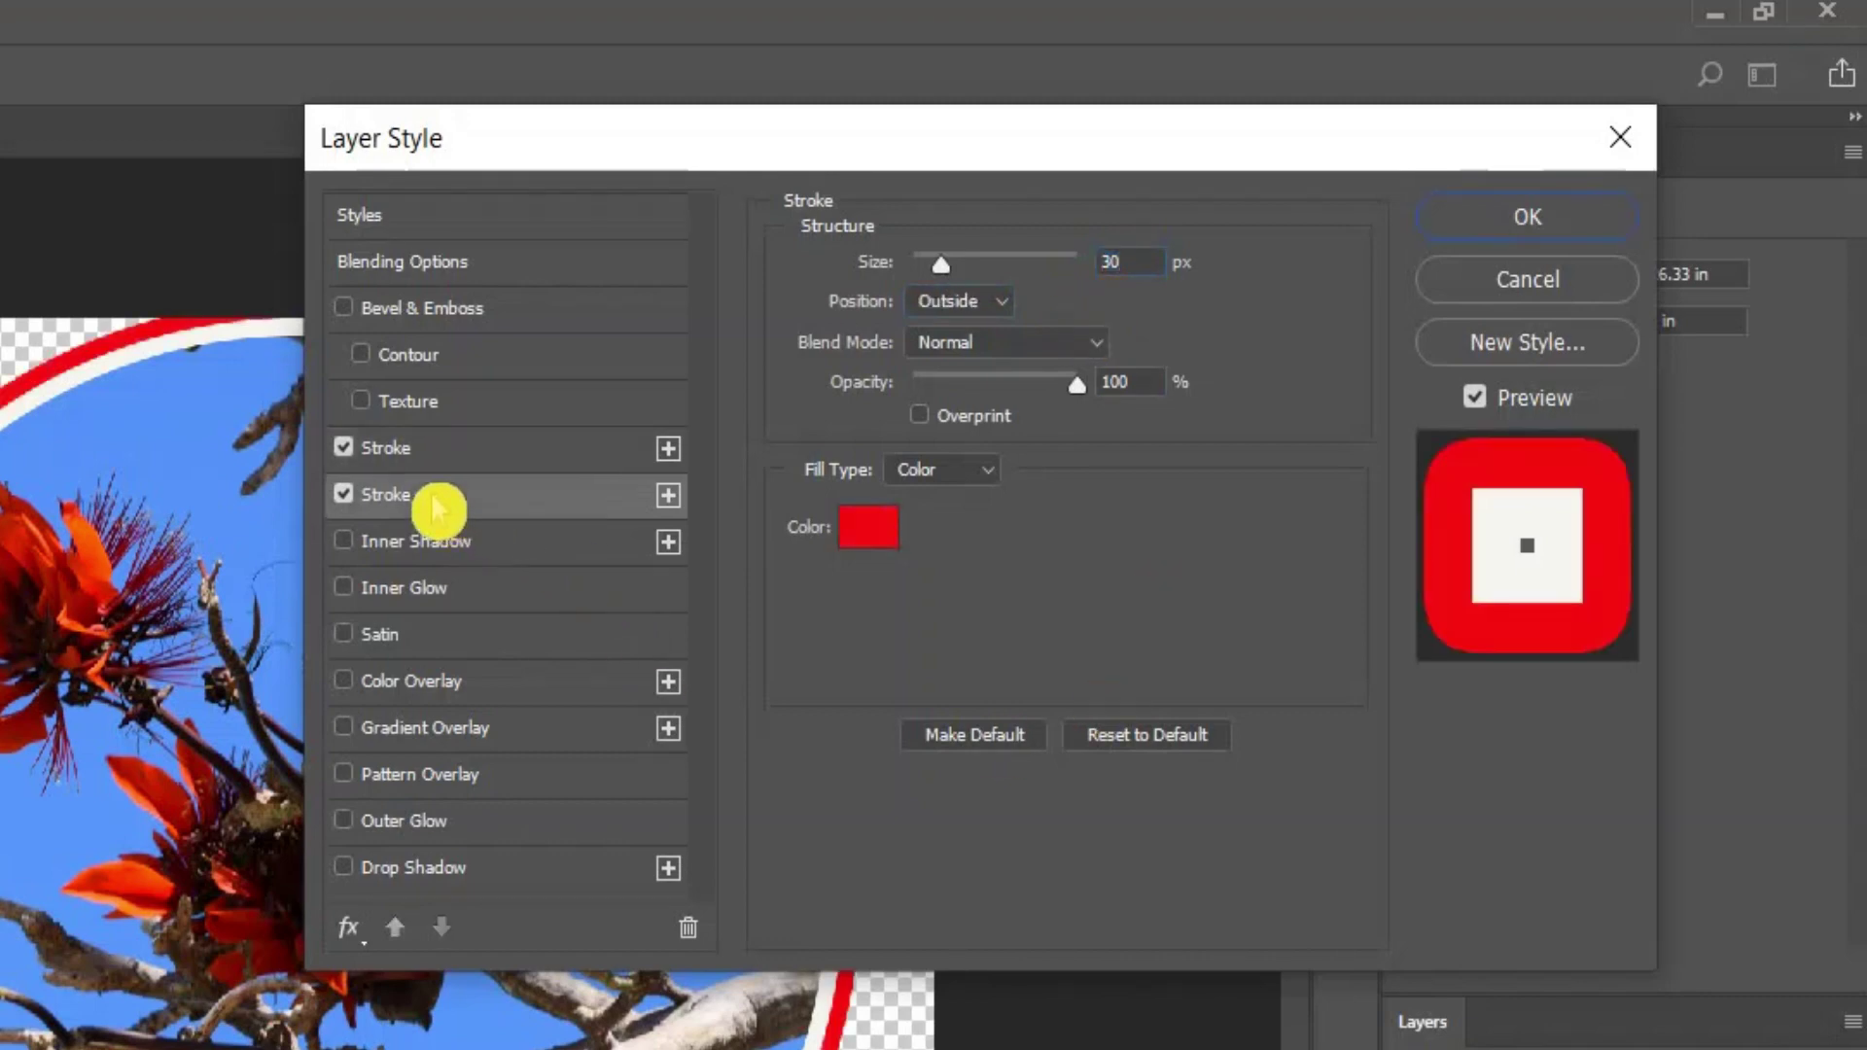
{"action": "left_click", "coordinate": [1005, 310]}
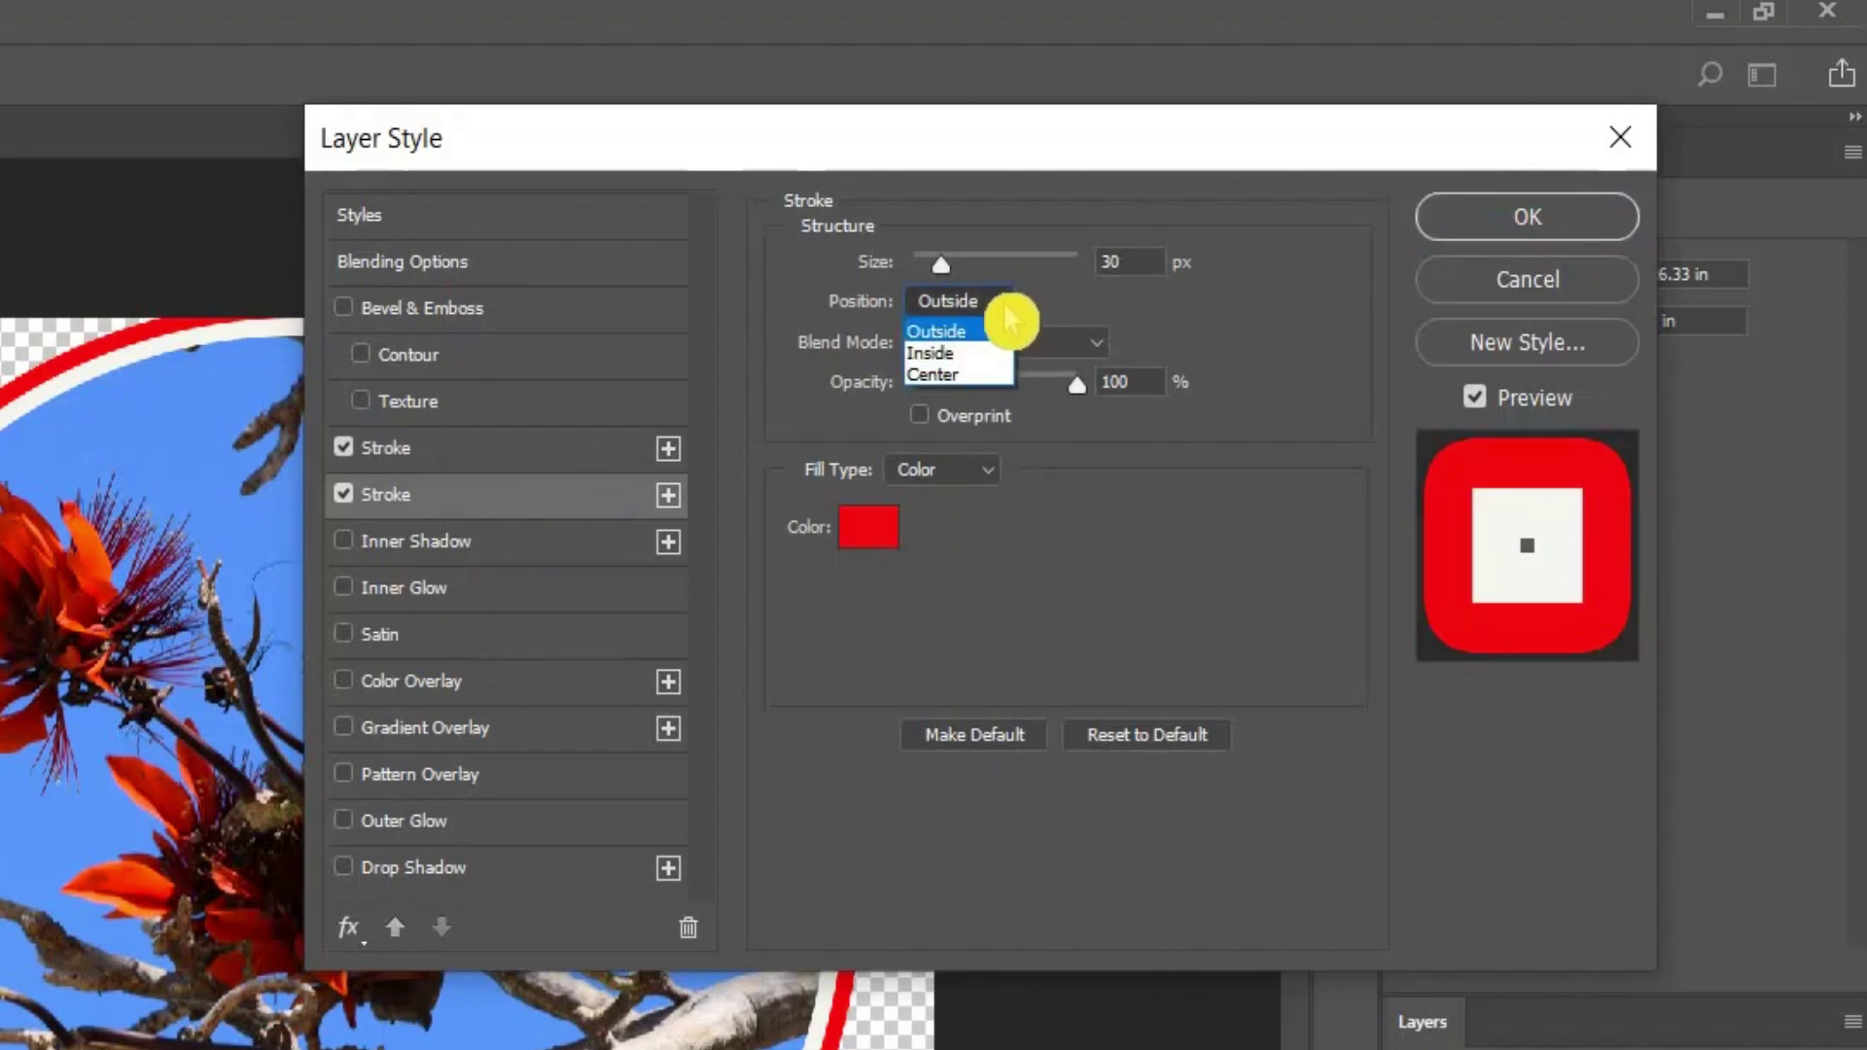
{"action": "left_click", "coordinate": [1009, 313]}
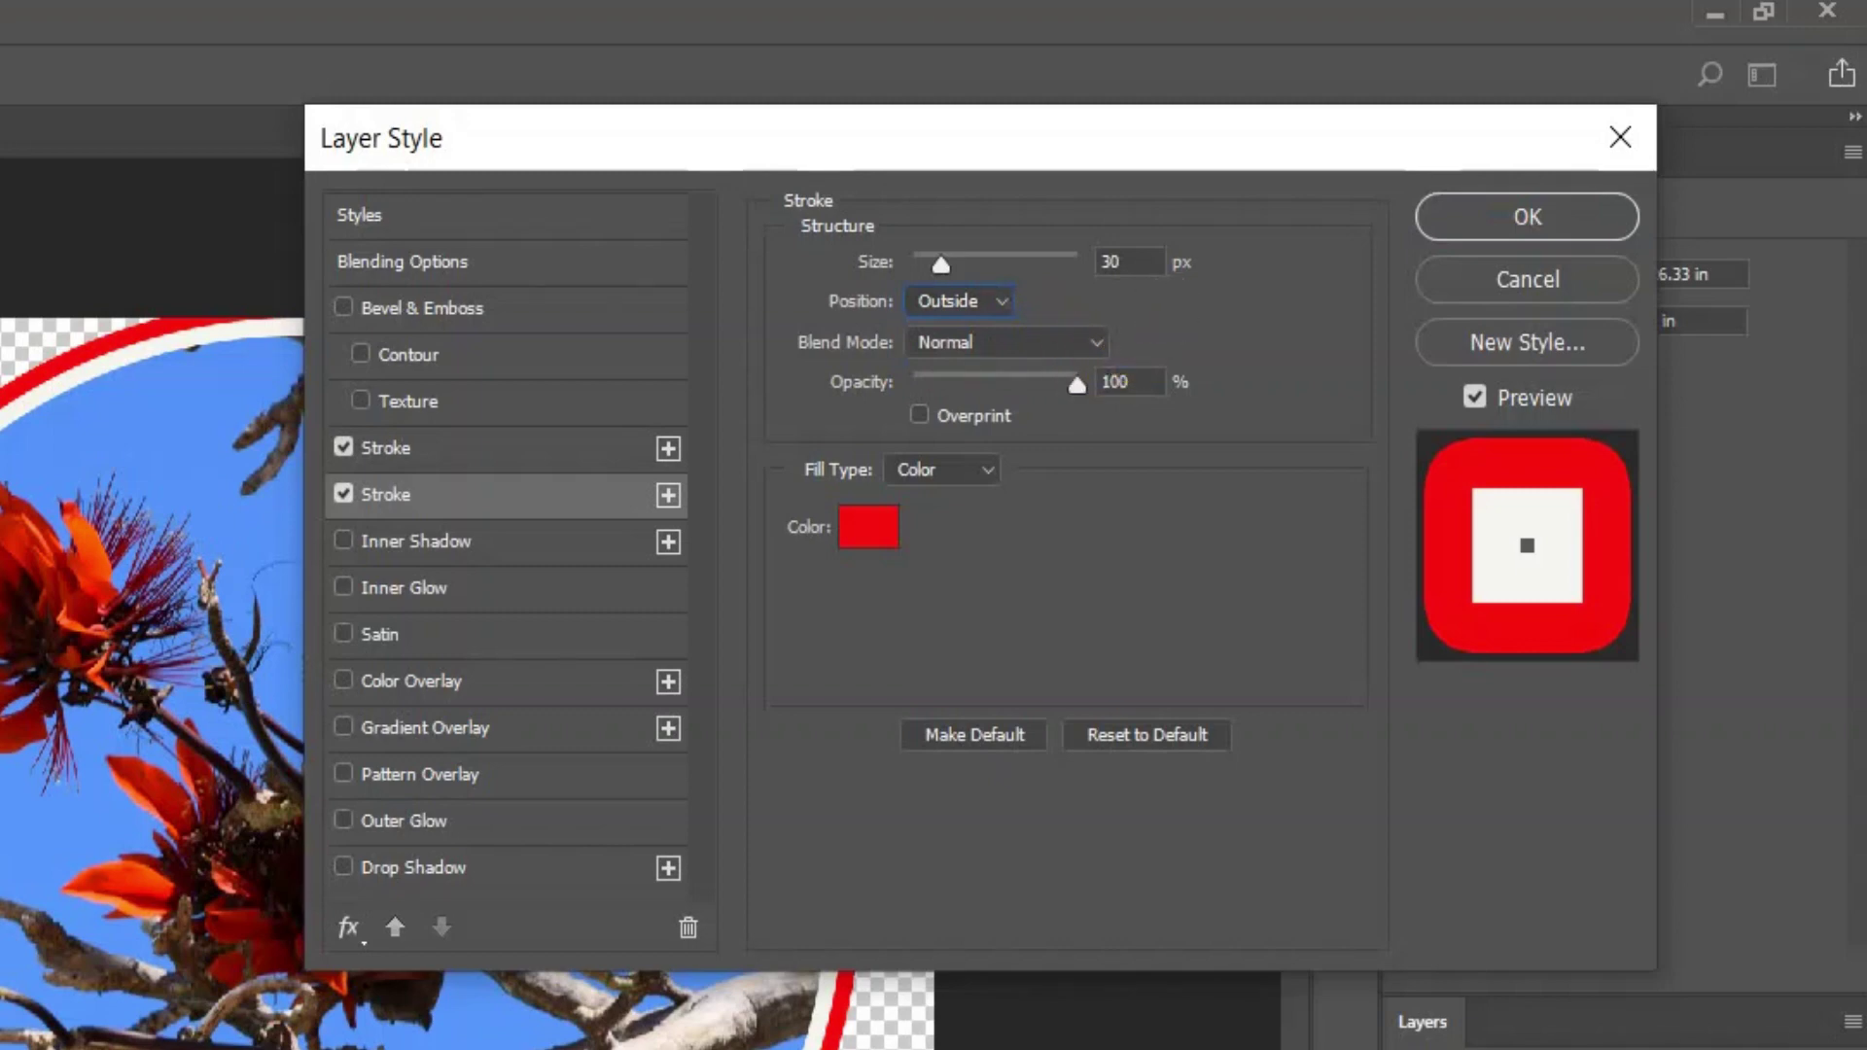
{"action": "left_click", "coordinate": [1108, 262]}
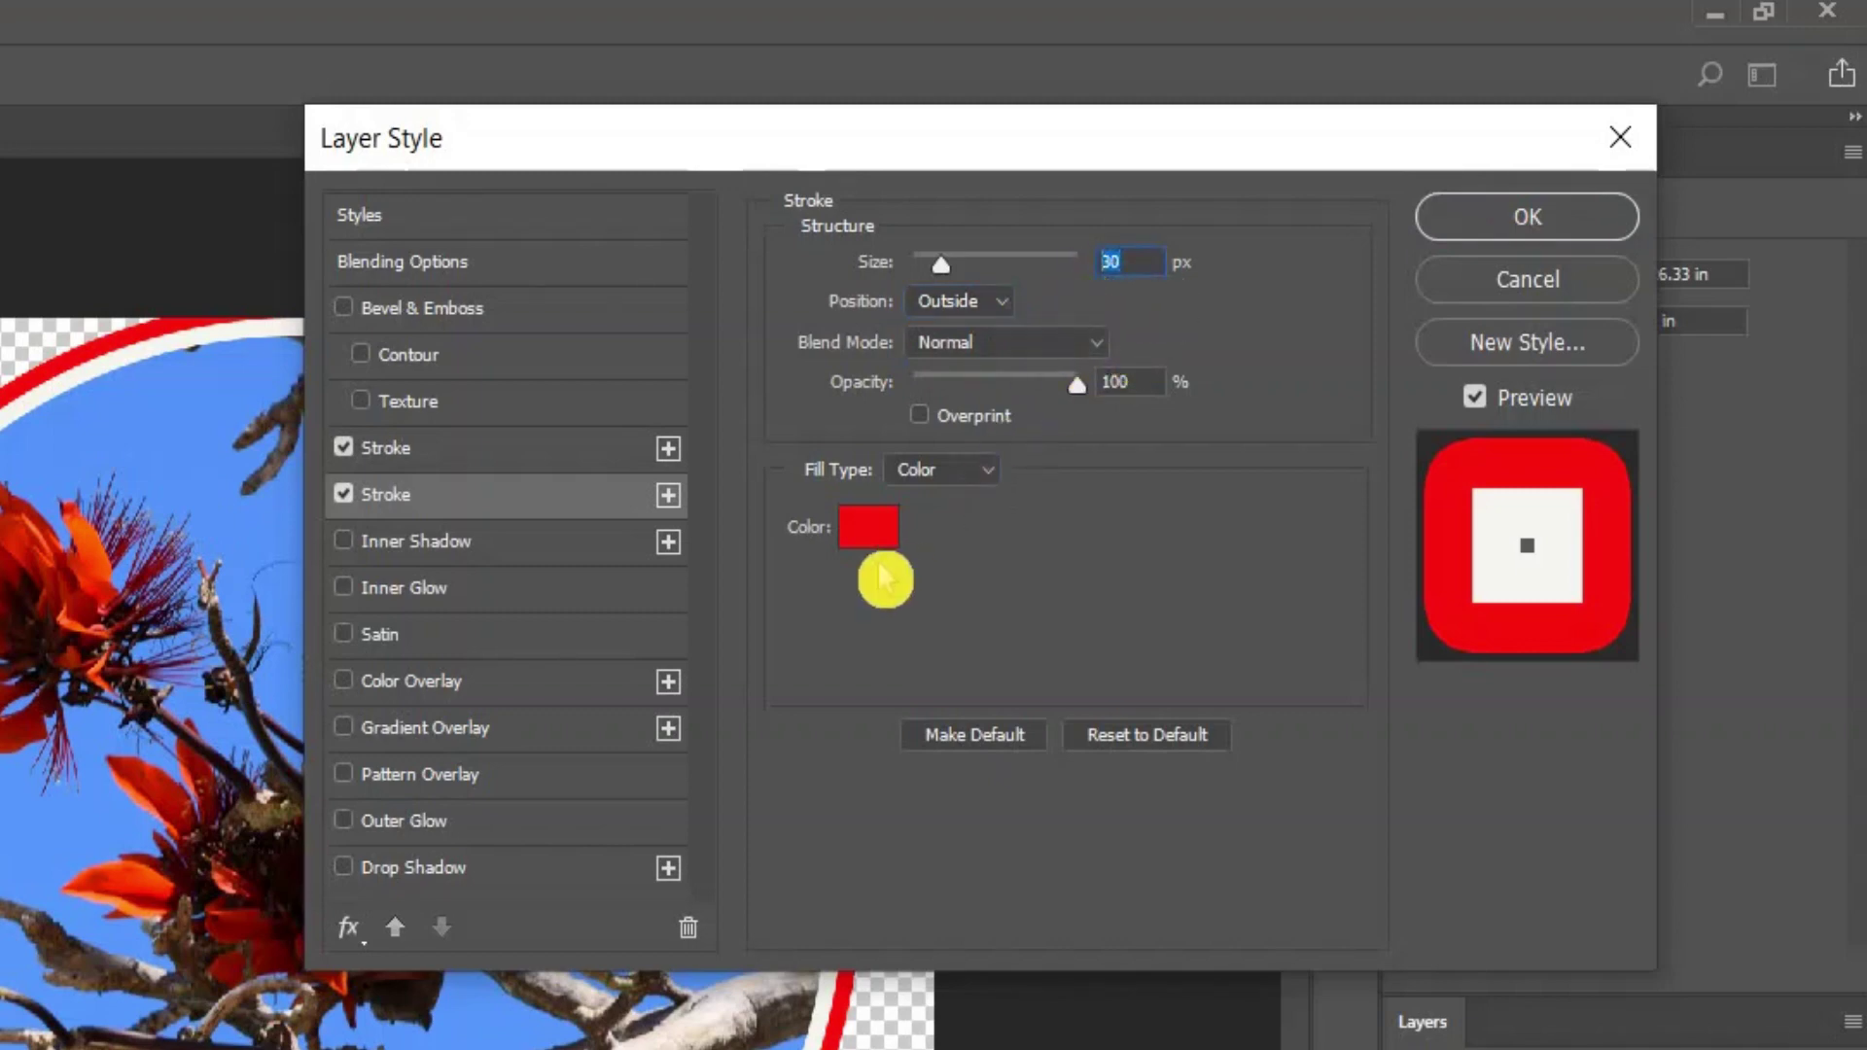
{"action": "left_click", "coordinate": [782, 621]}
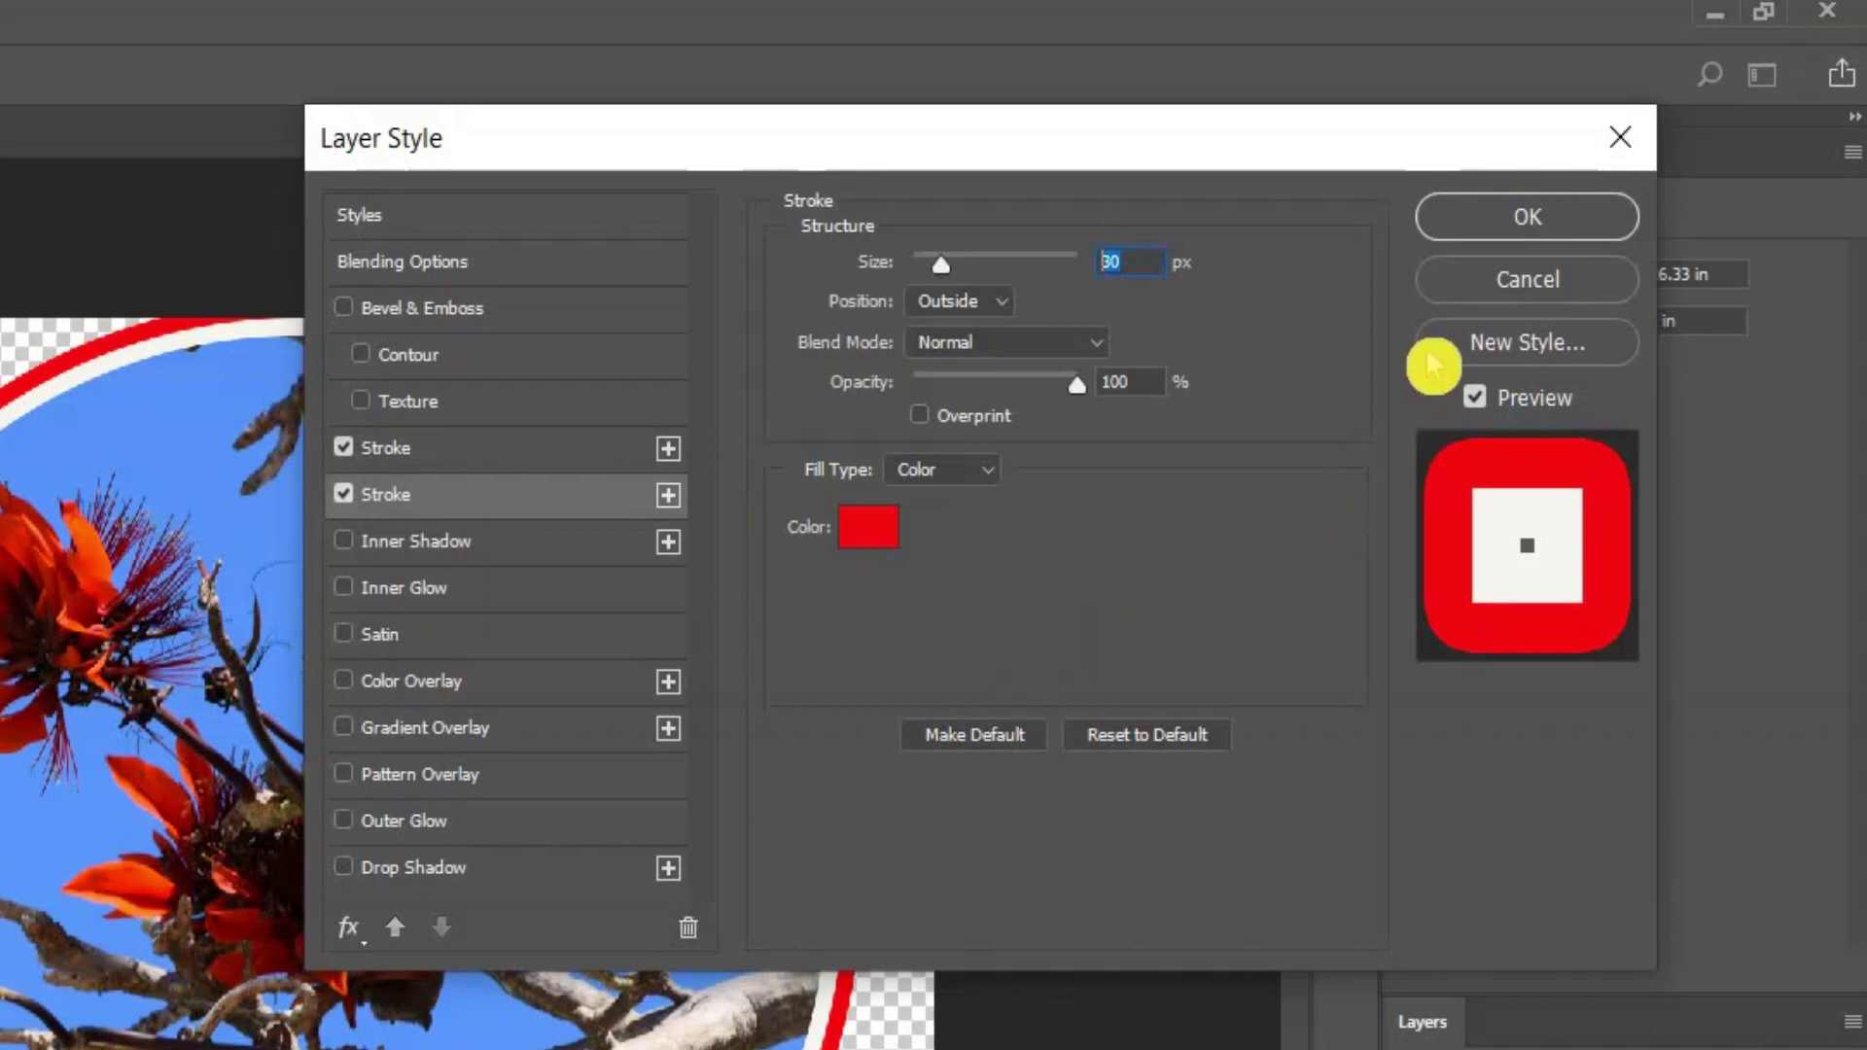
{"action": "left_click", "coordinate": [1553, 226]}
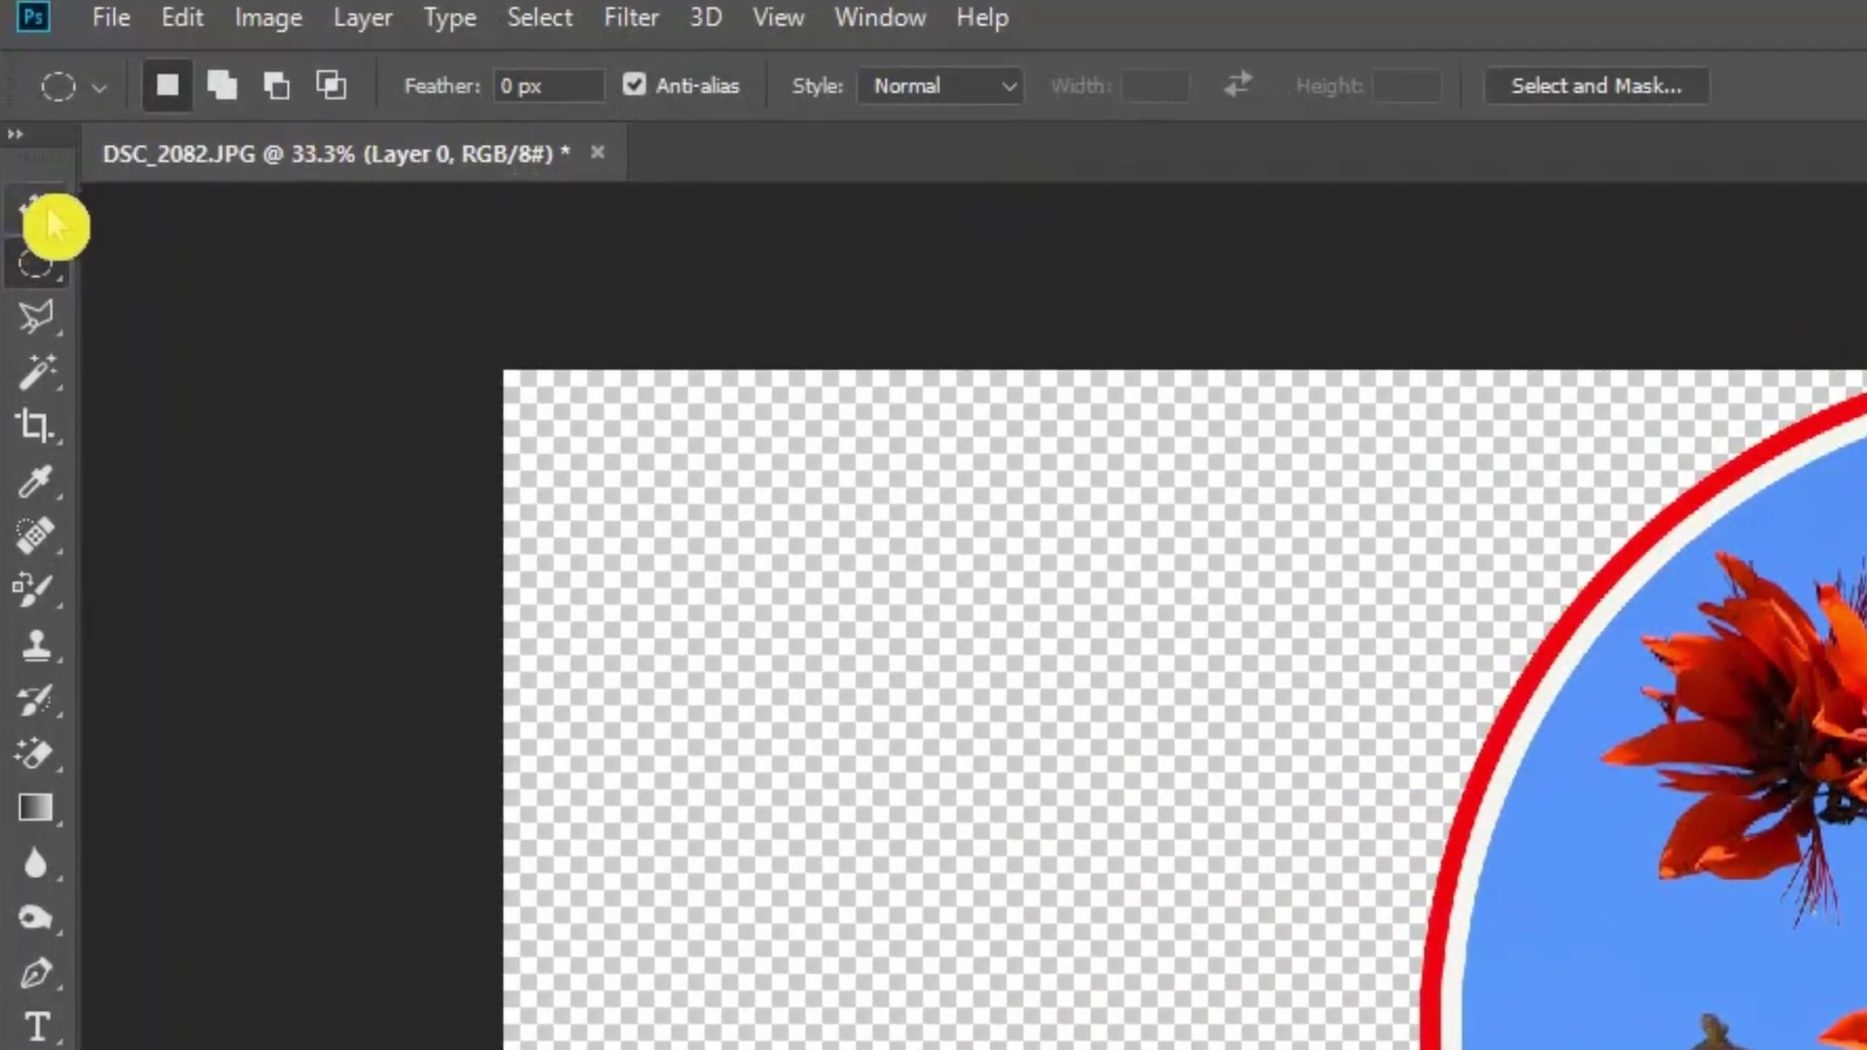
Centre the flower circle on the canvas and trim away transparent pixels on all sides
{"action": "left_click", "coordinate": [51, 224]}
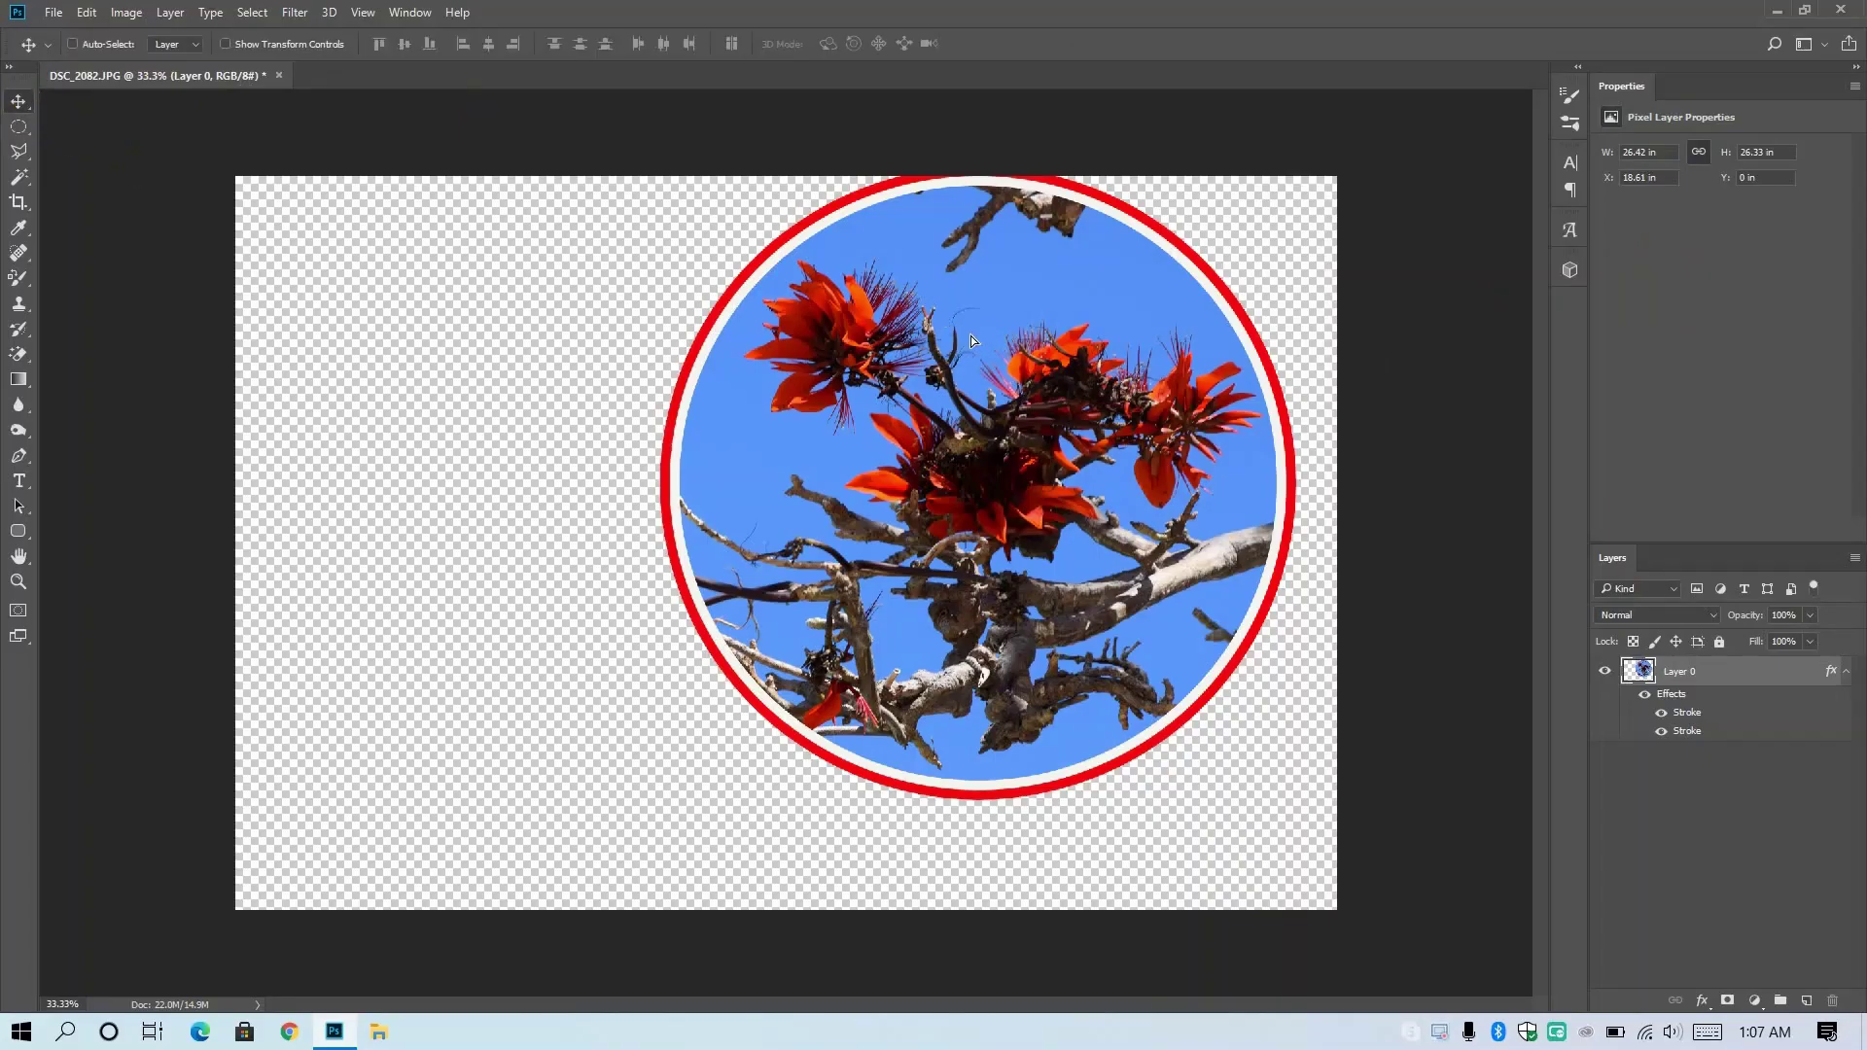
{"action": "mouse_move", "coordinate": [970, 340]}
{"action": "left_mouse_down"}
{"action": "mouse_move", "coordinate": [862, 387]}
{"action": "mouse_move", "coordinate": [905, 366]}
{"action": "left_mouse_up"}
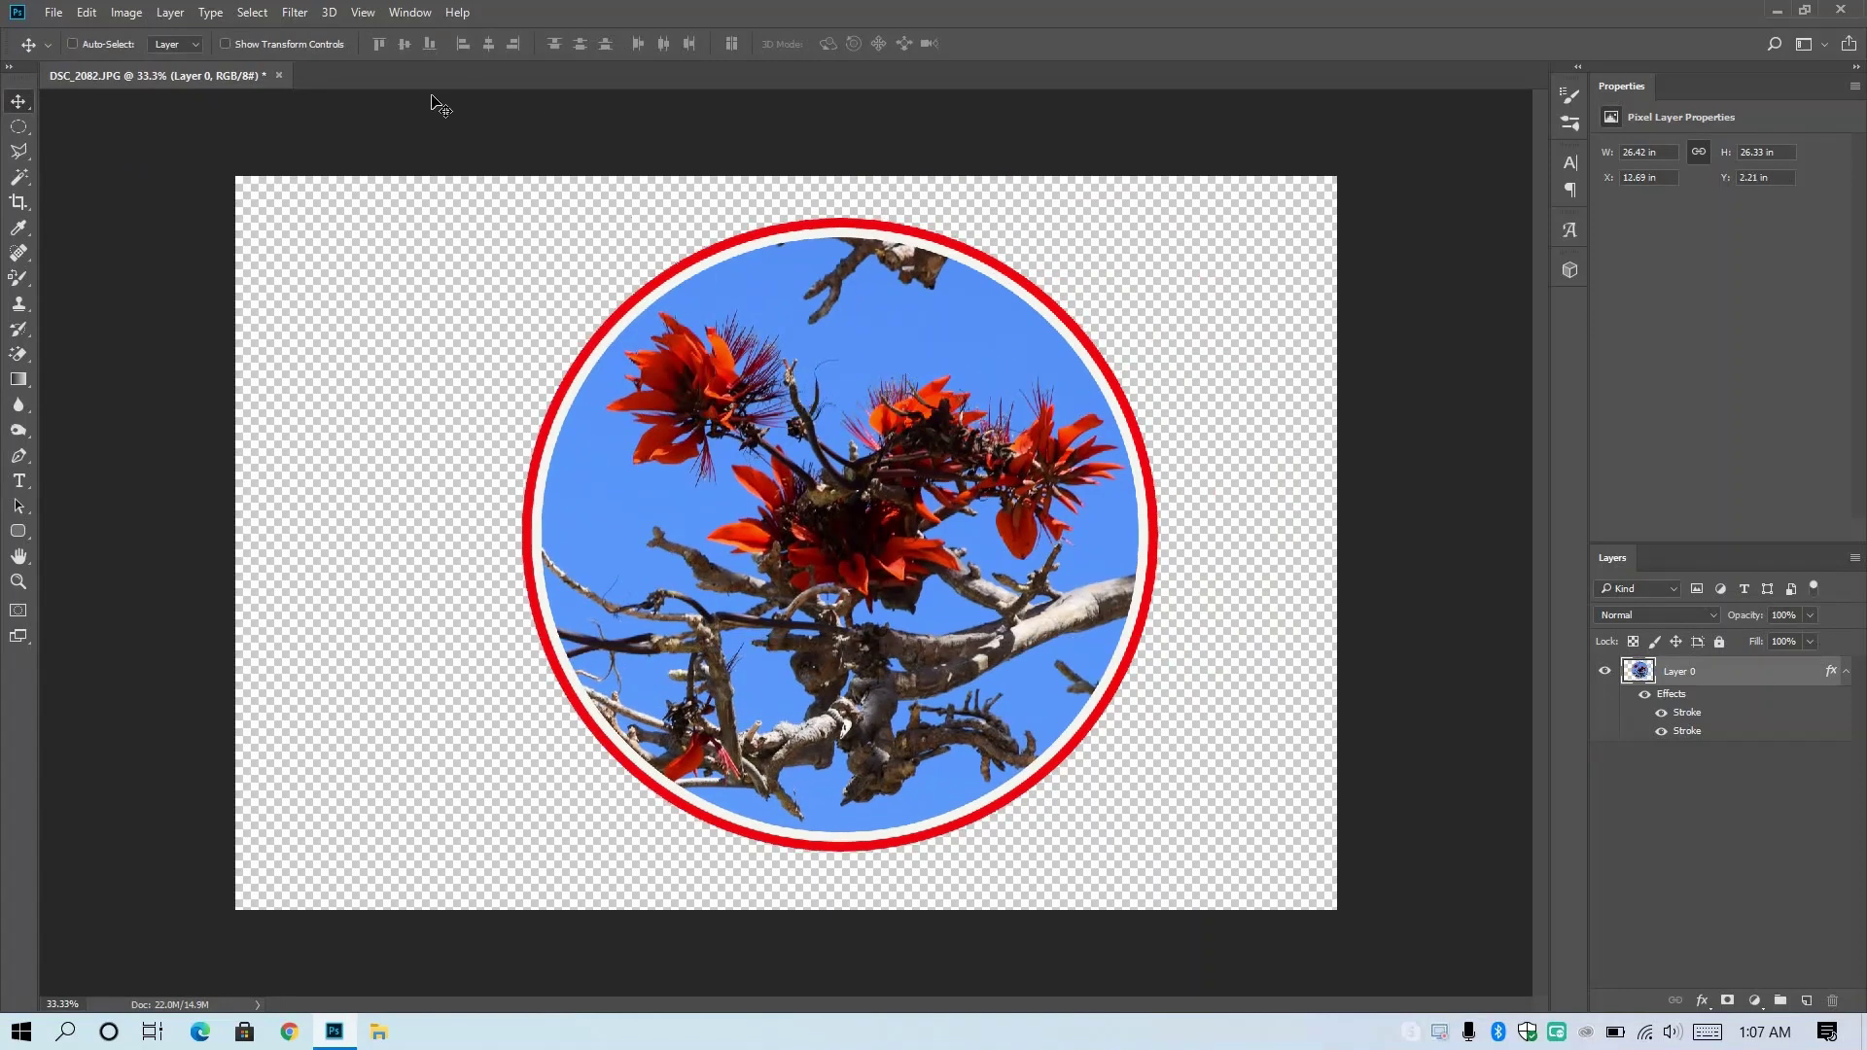
{"action": "left_click", "coordinate": [135, 15]}
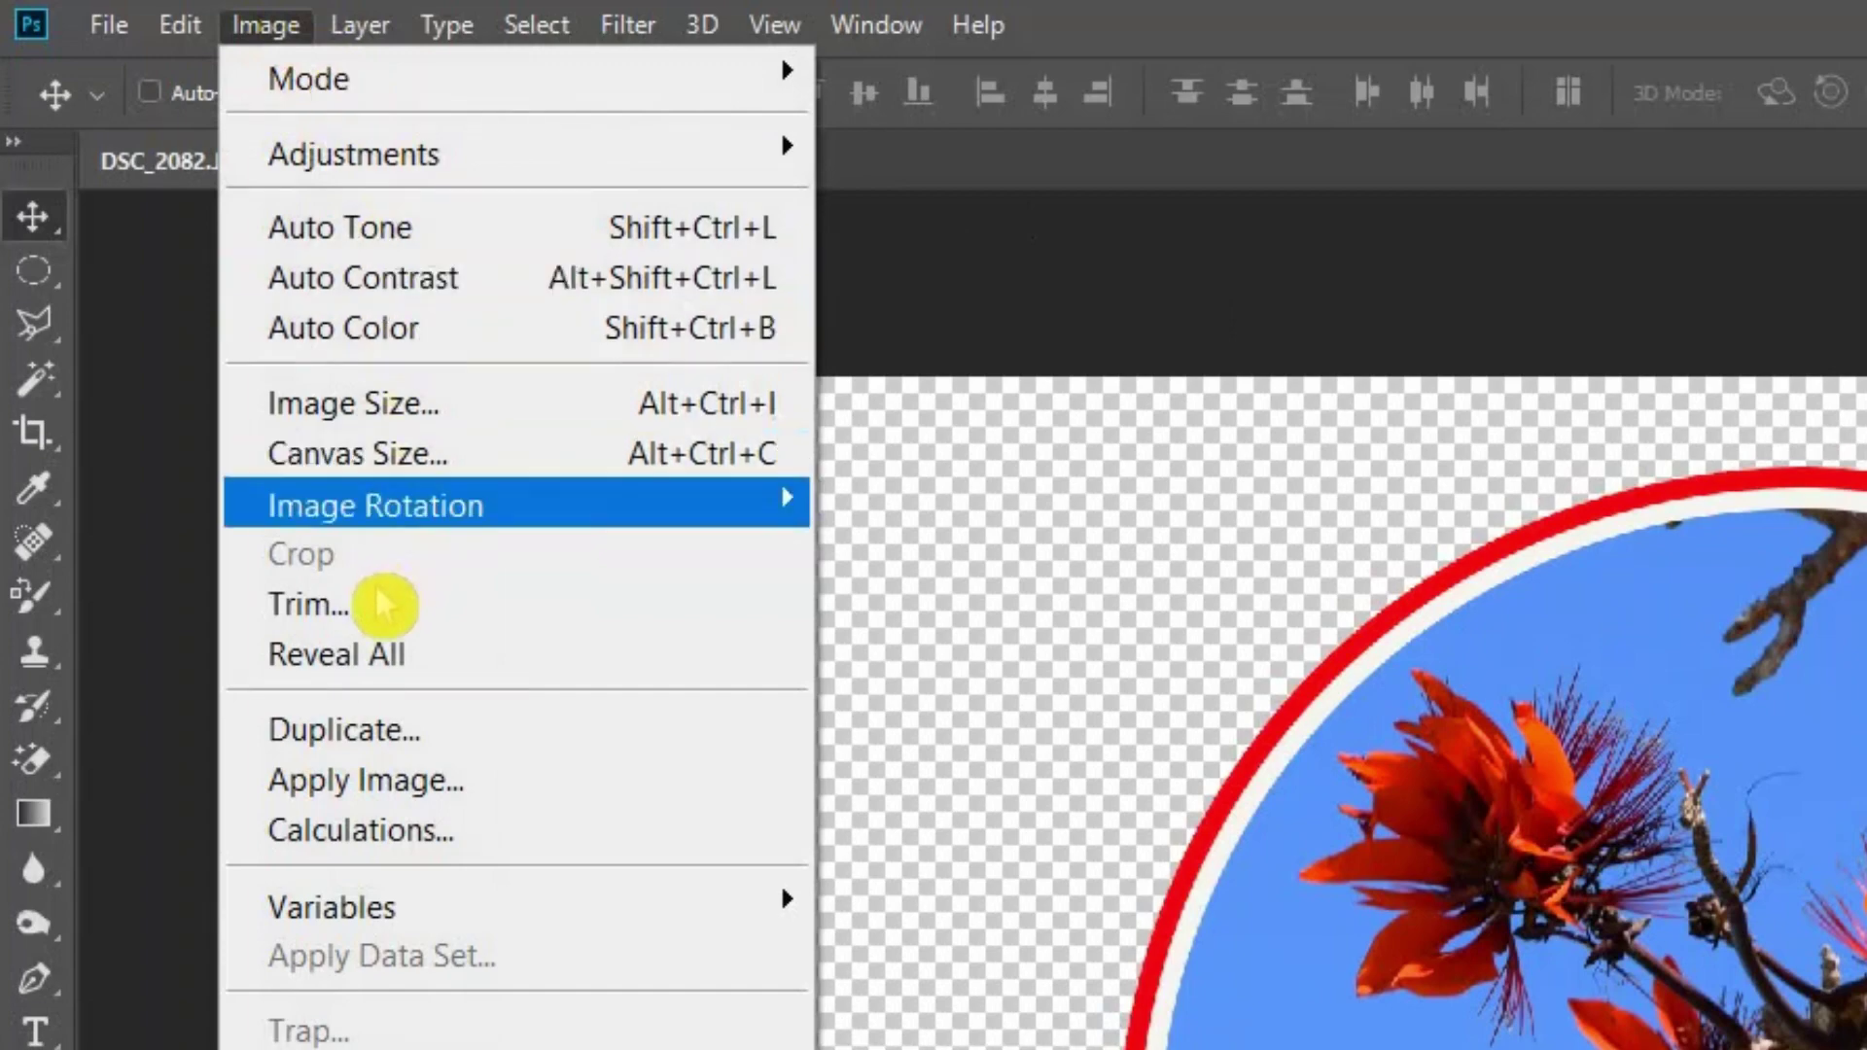
{"action": "left_click", "coordinate": [379, 606]}
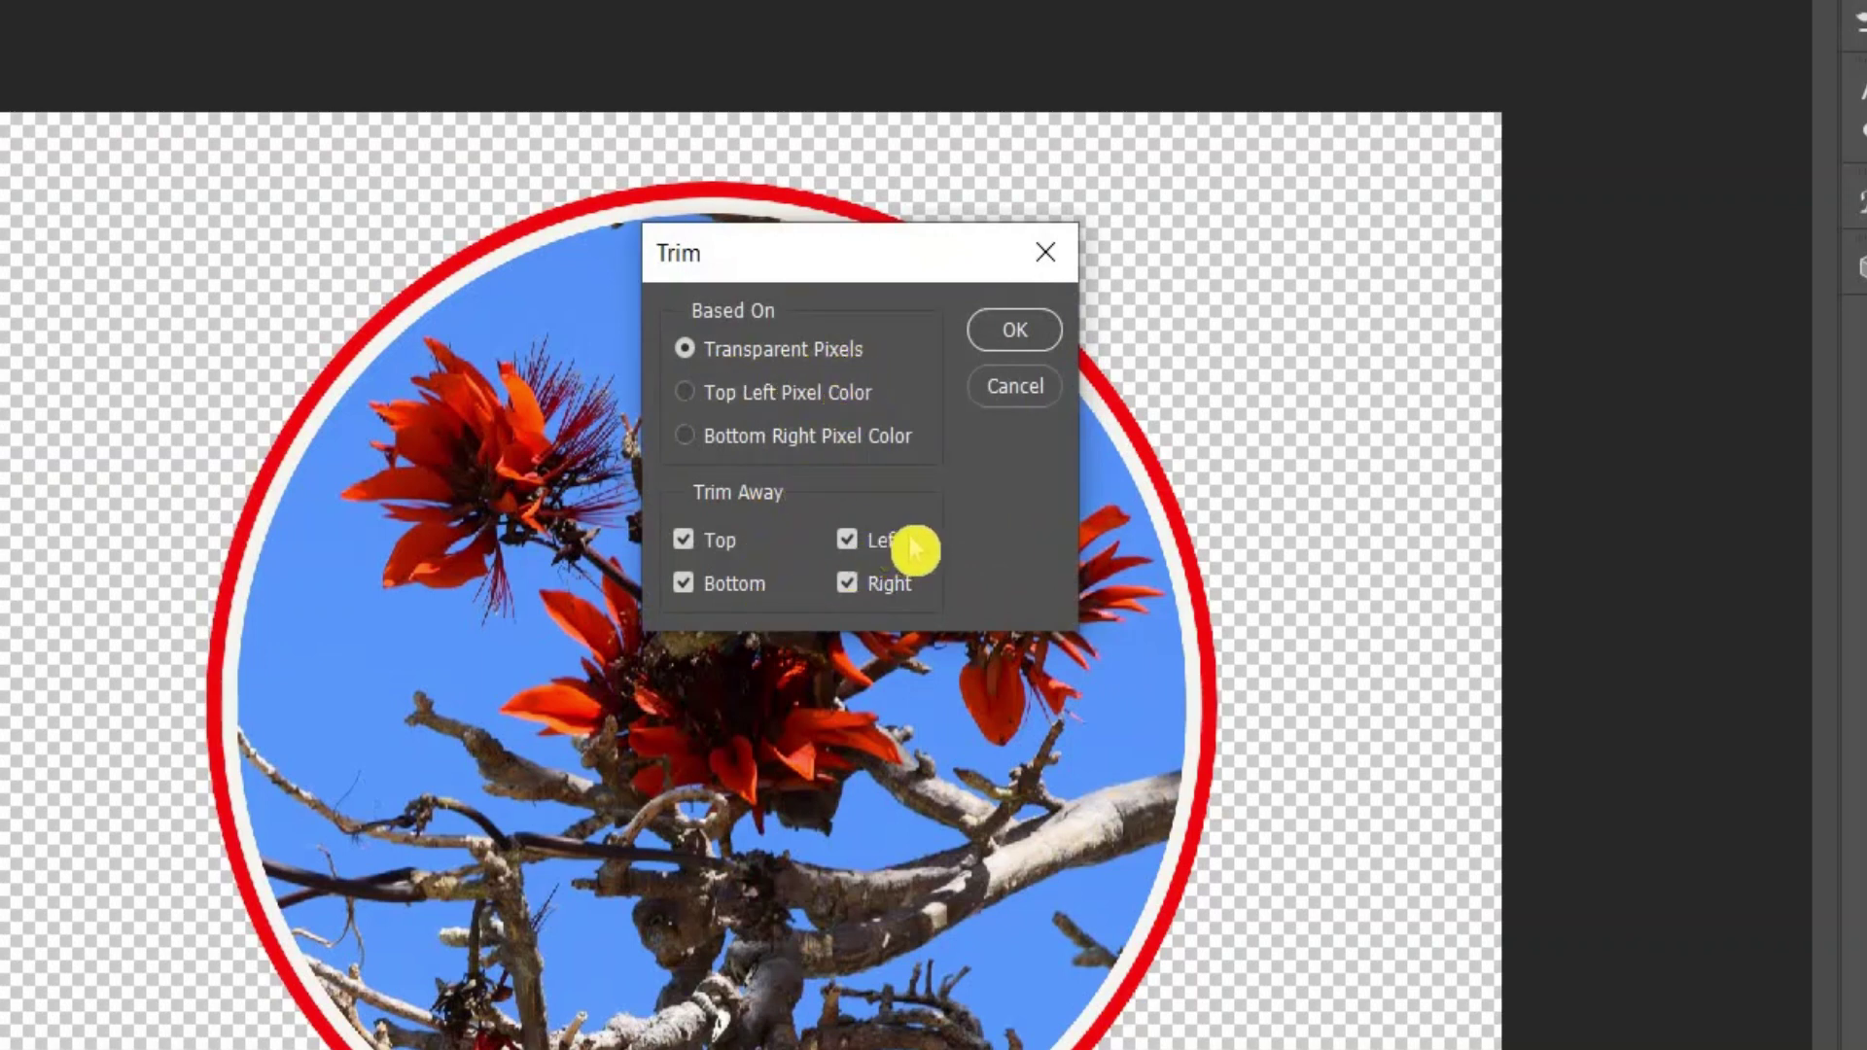
{"action": "left_click", "coordinate": [1021, 335]}
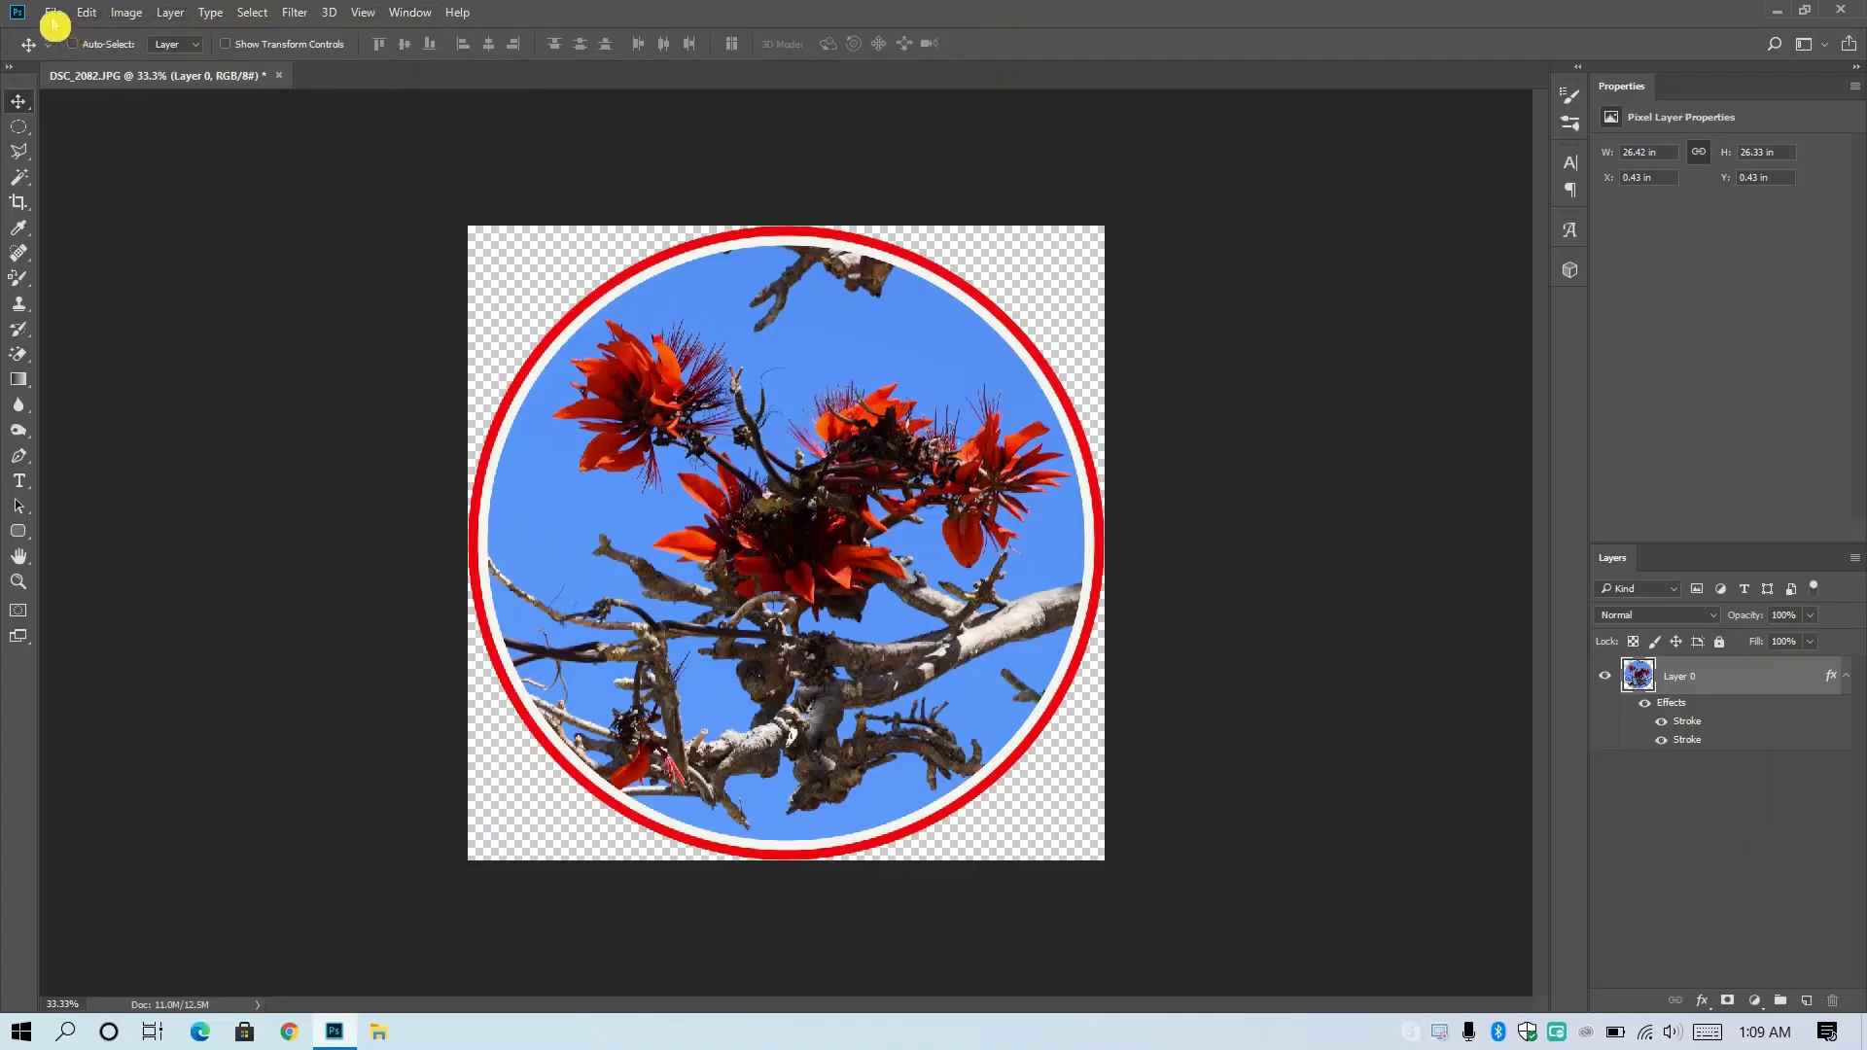
Start a Save As with PNG format, then cancel it
{"action": "left_click", "coordinate": [54, 17]}
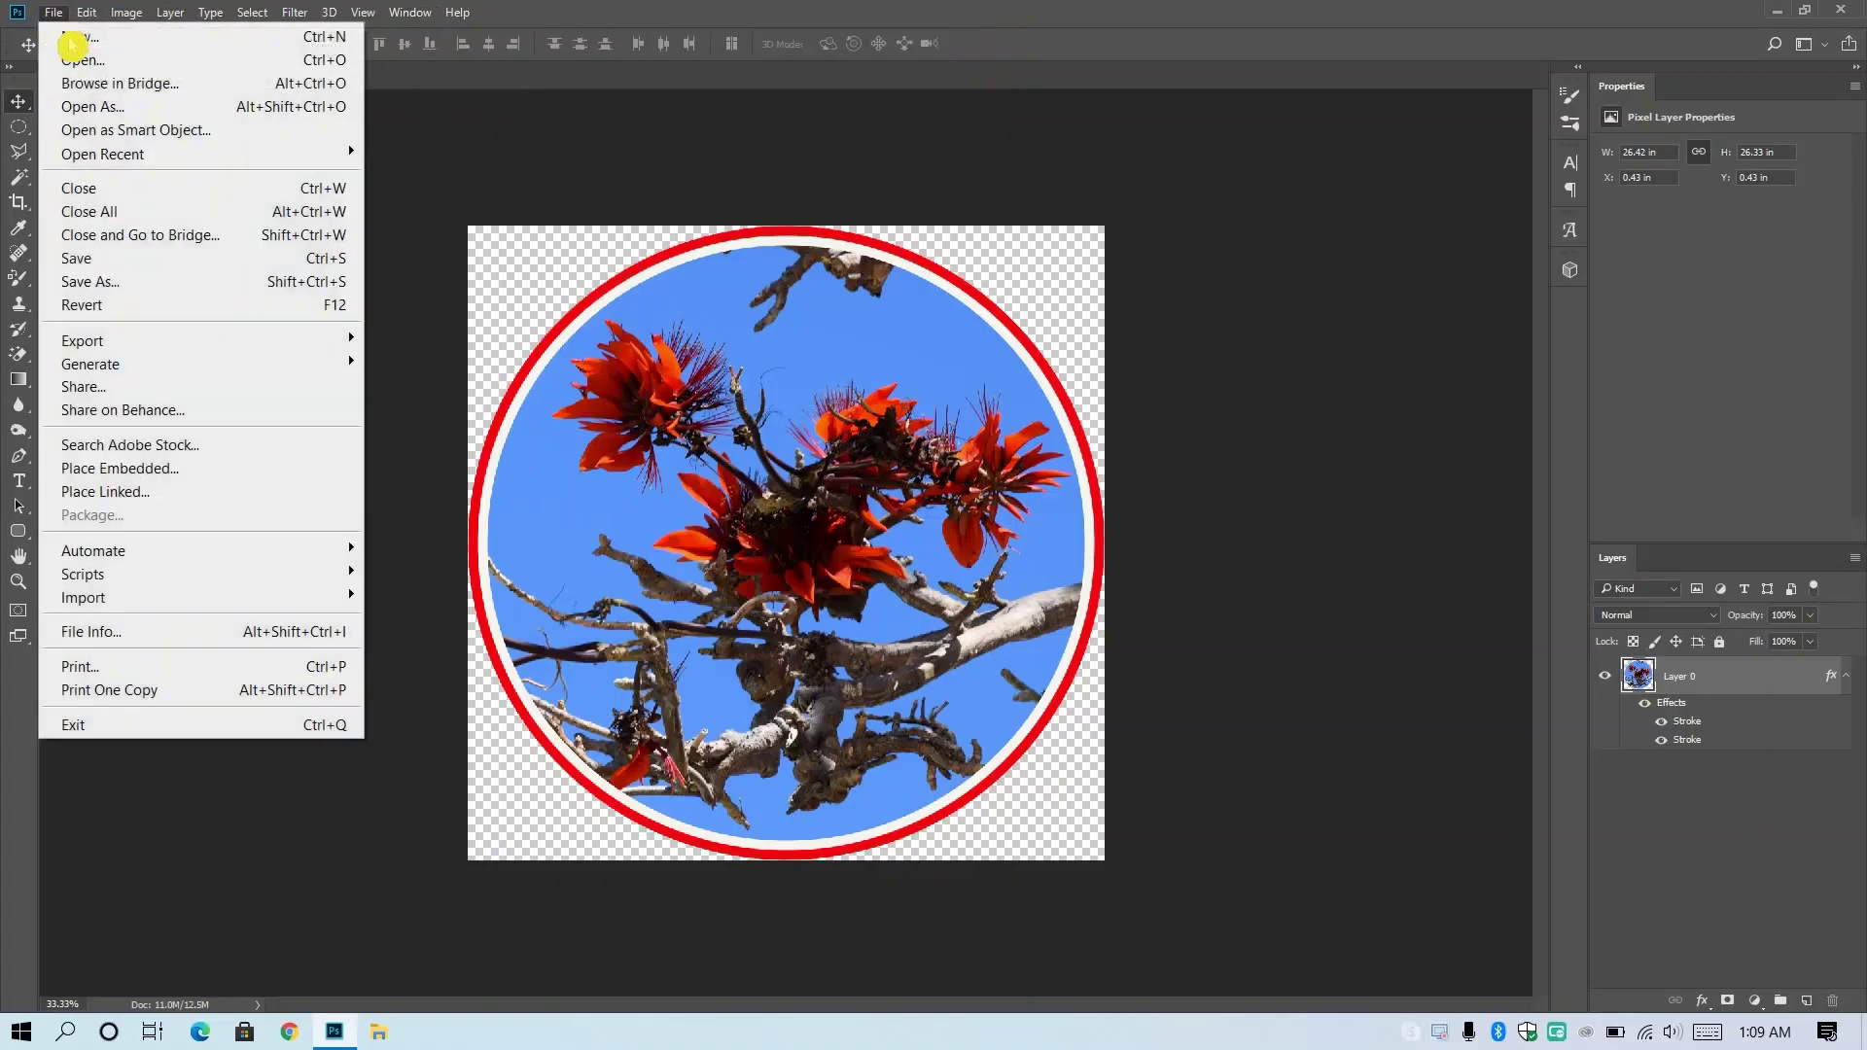
{"action": "left_click", "coordinate": [144, 284]}
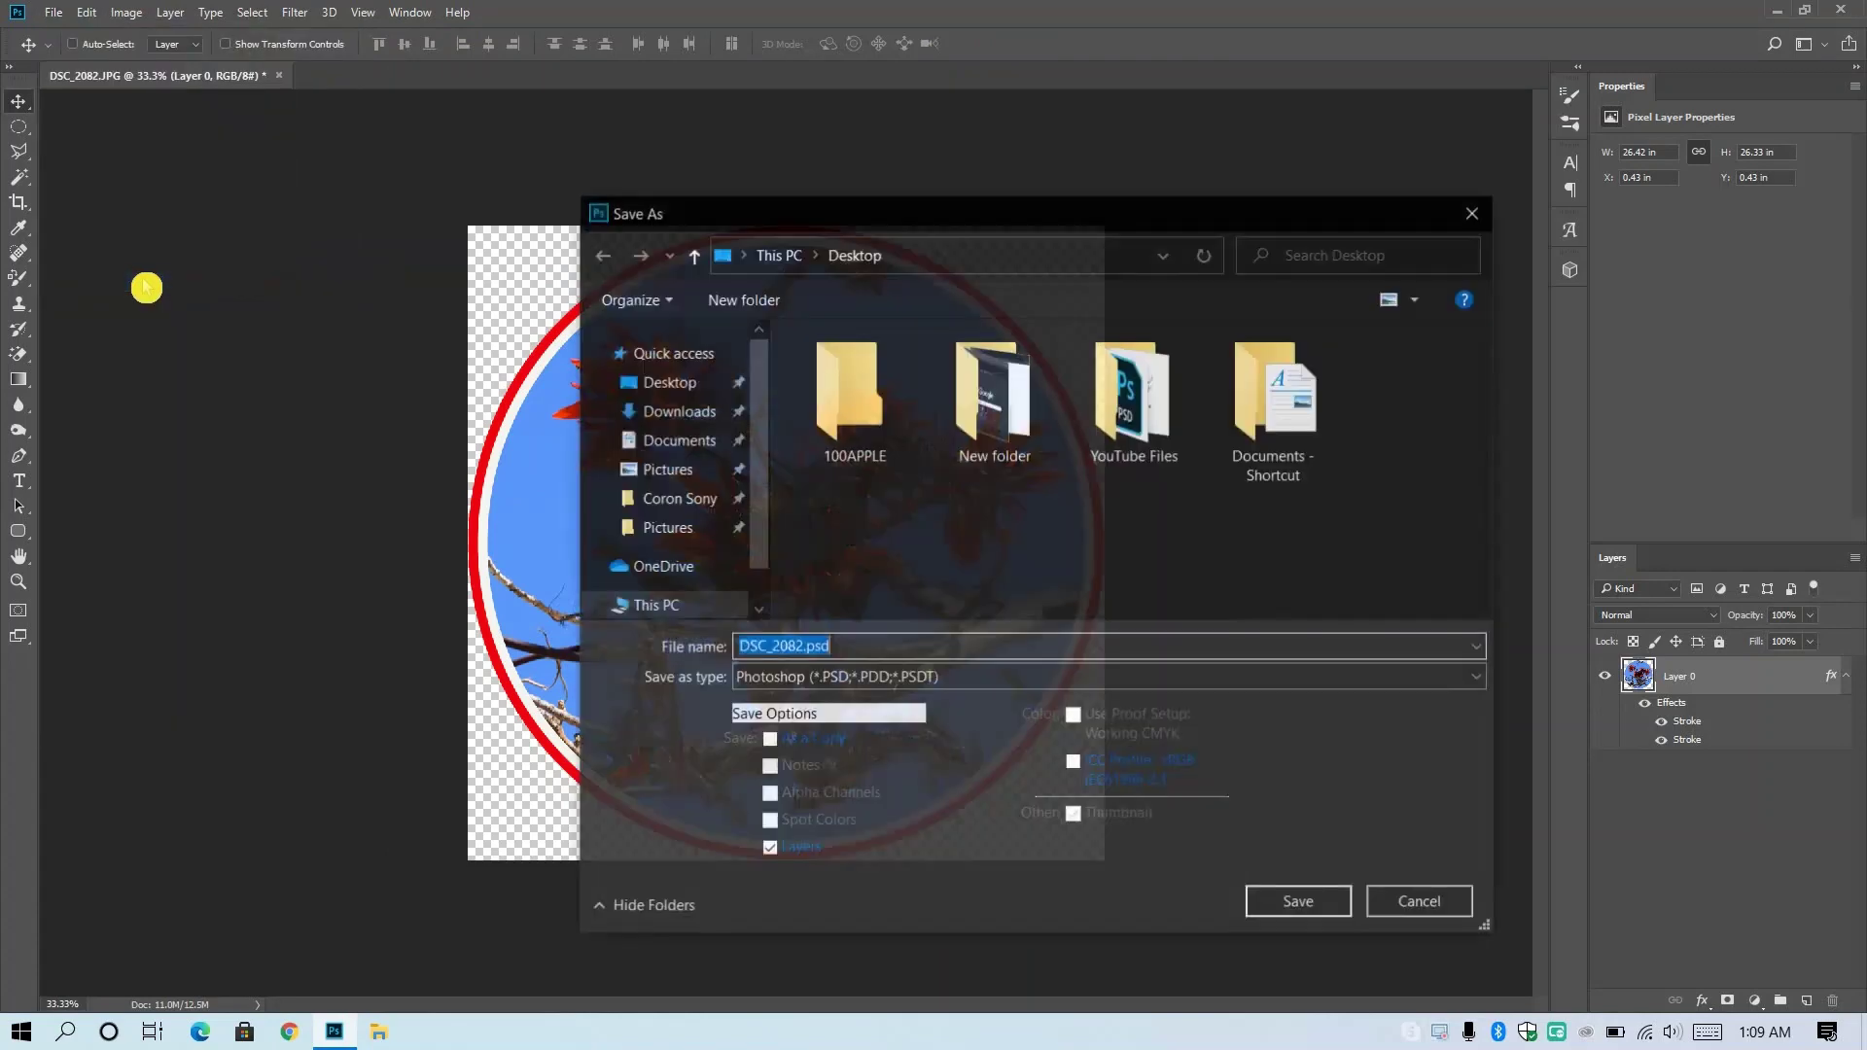
{"action": "left_click", "coordinate": [955, 678]}
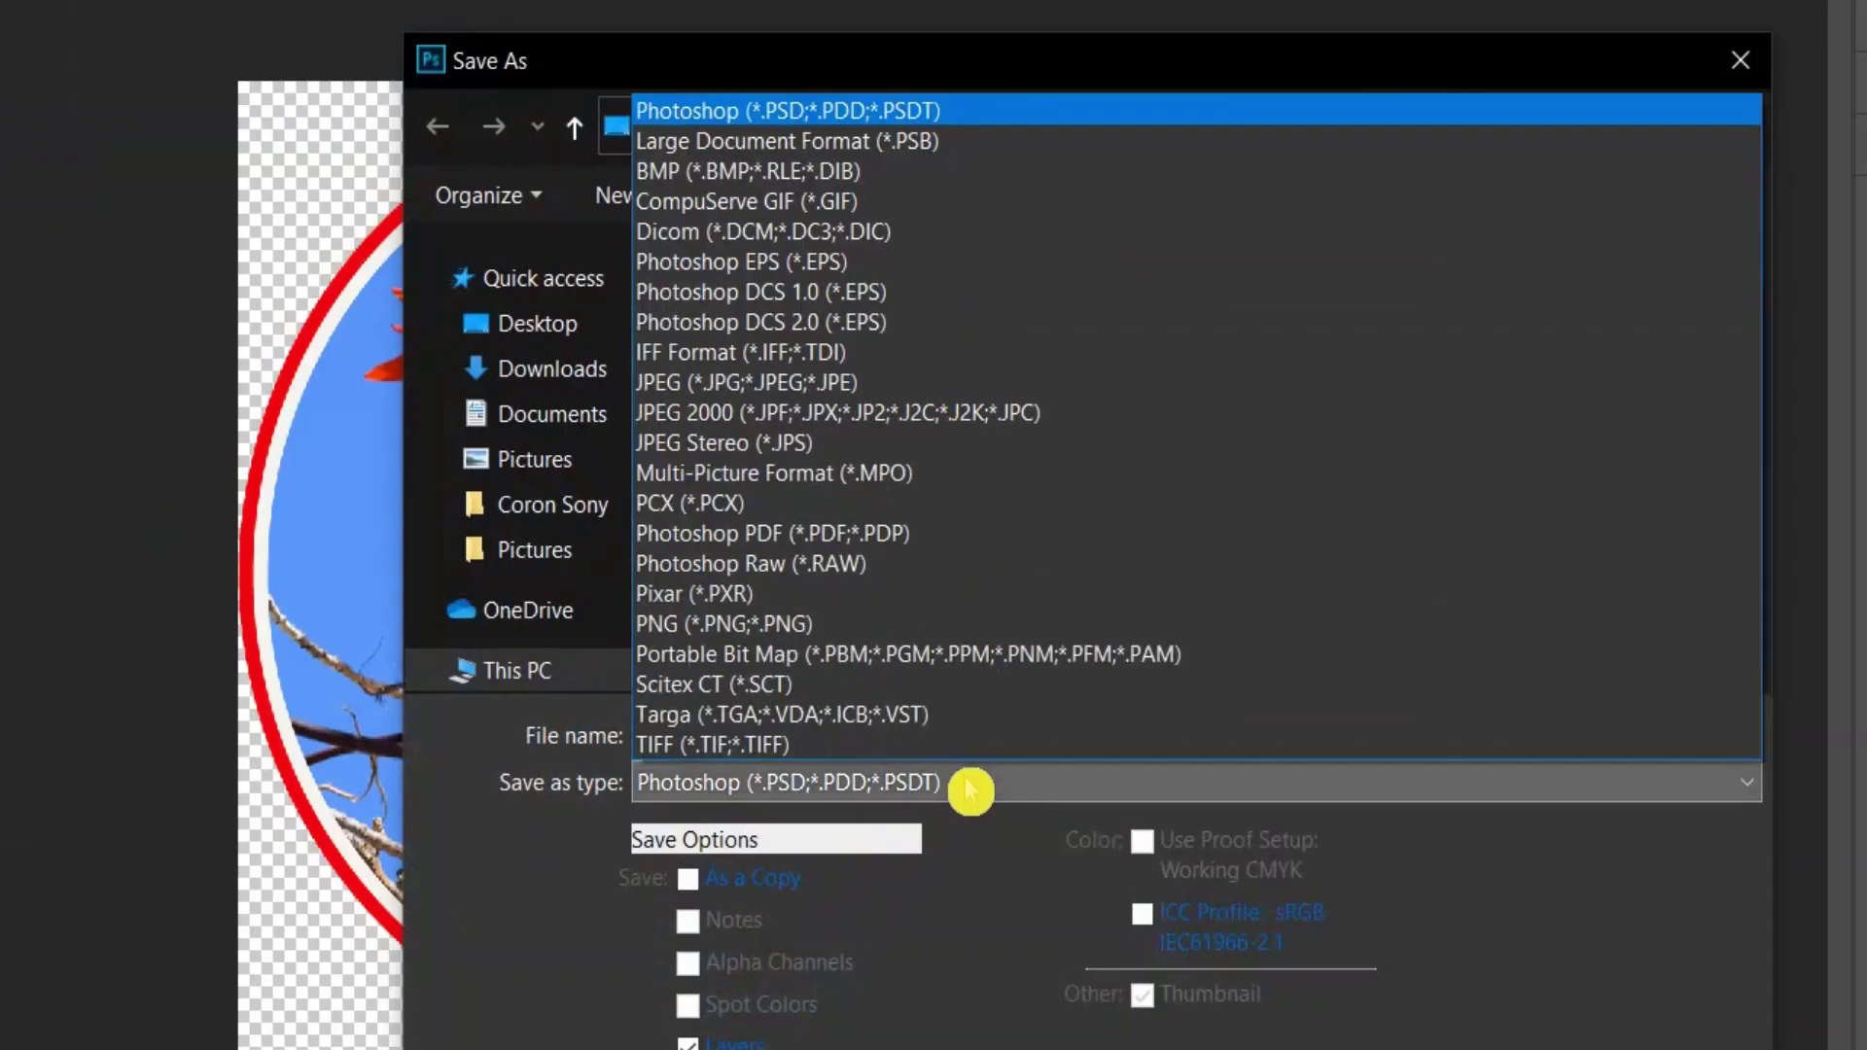
{"action": "left_click", "coordinate": [842, 627]}
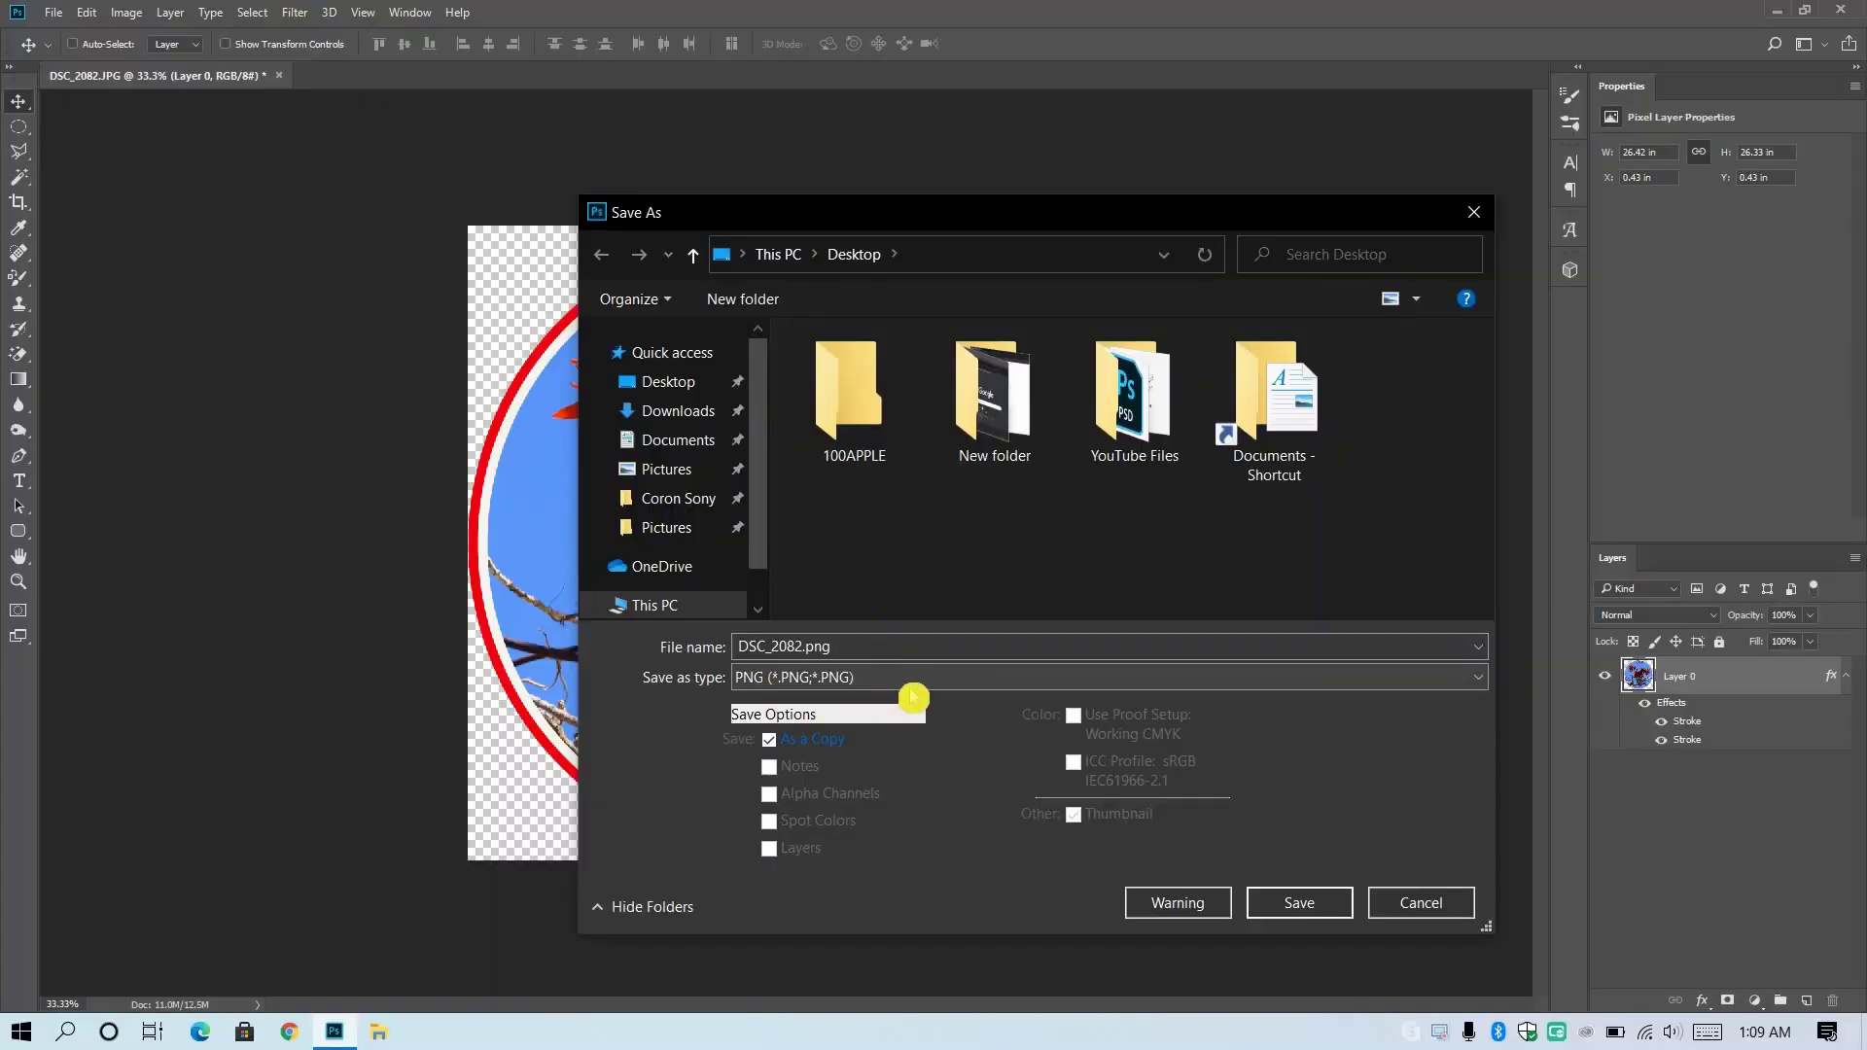
{"action": "left_click", "coordinate": [1421, 905]}
Quick Export the image as DSC_2082.png to the Desktop
{"action": "left_click", "coordinate": [103, 17]}
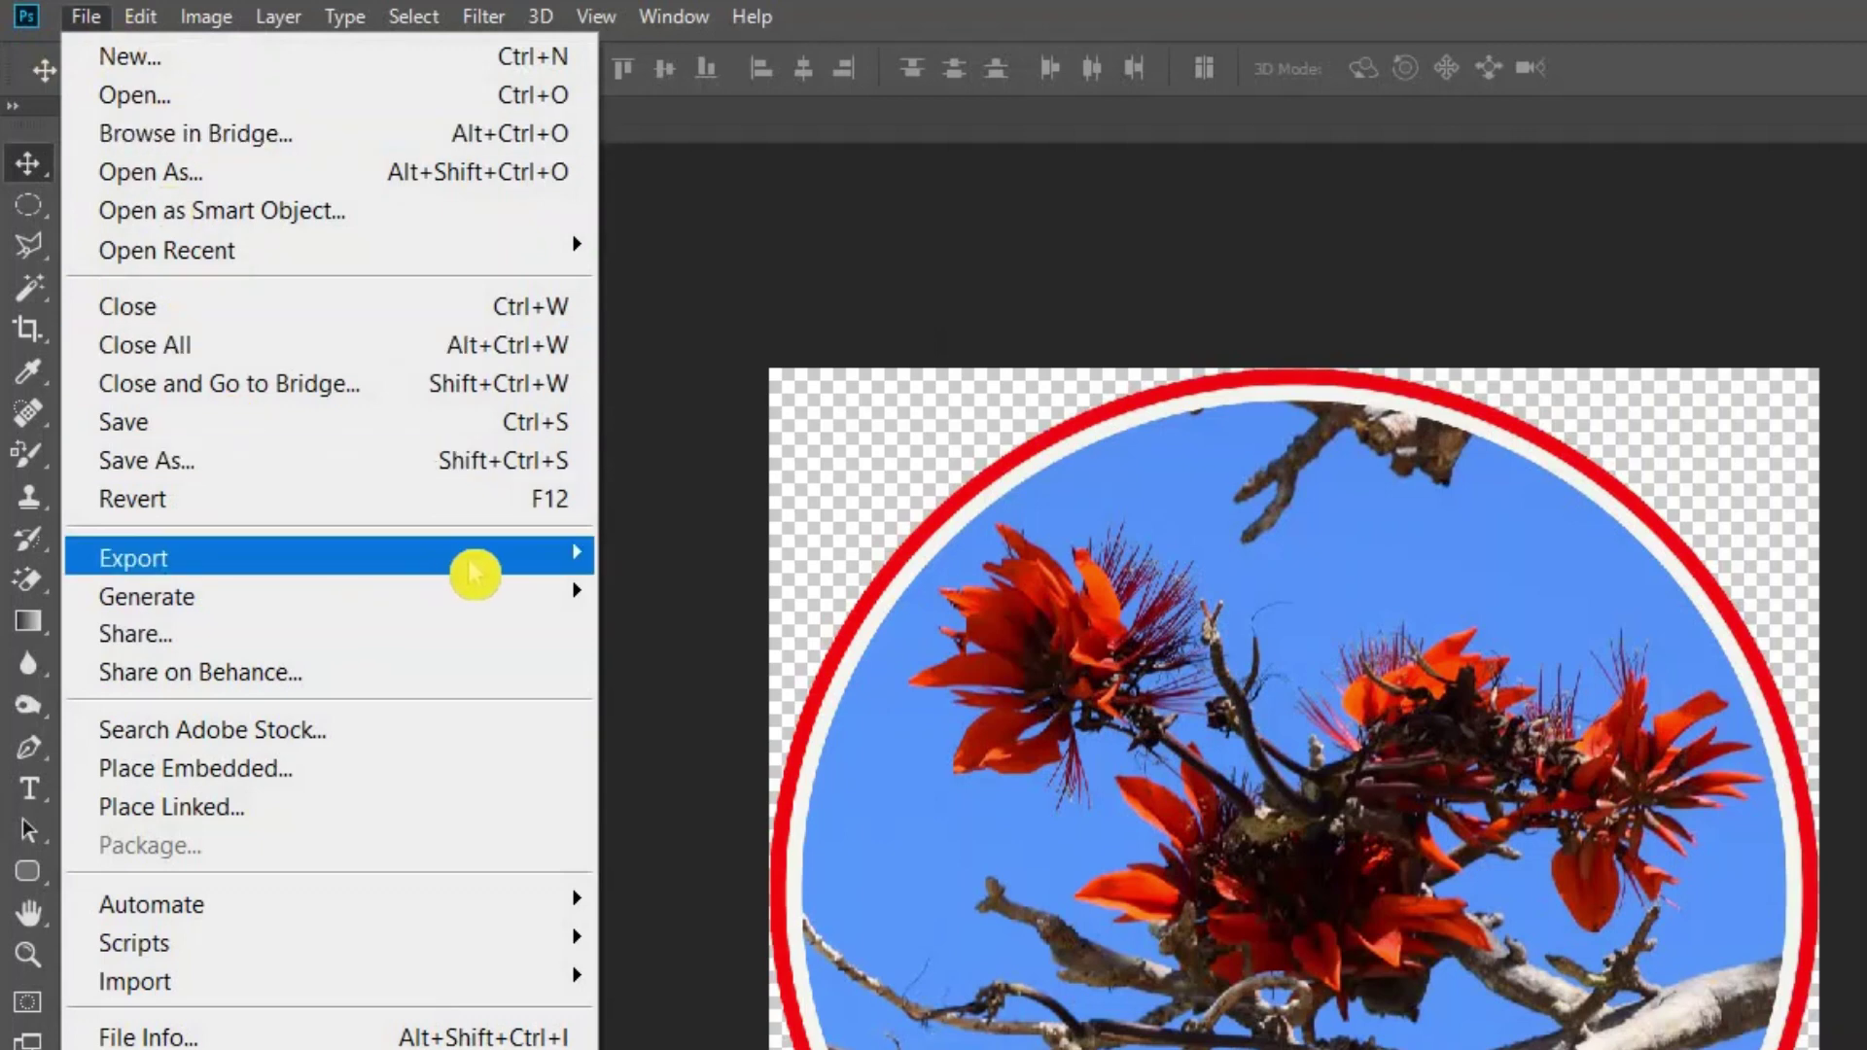
{"action": "mouse_move", "coordinate": [135, 557]}
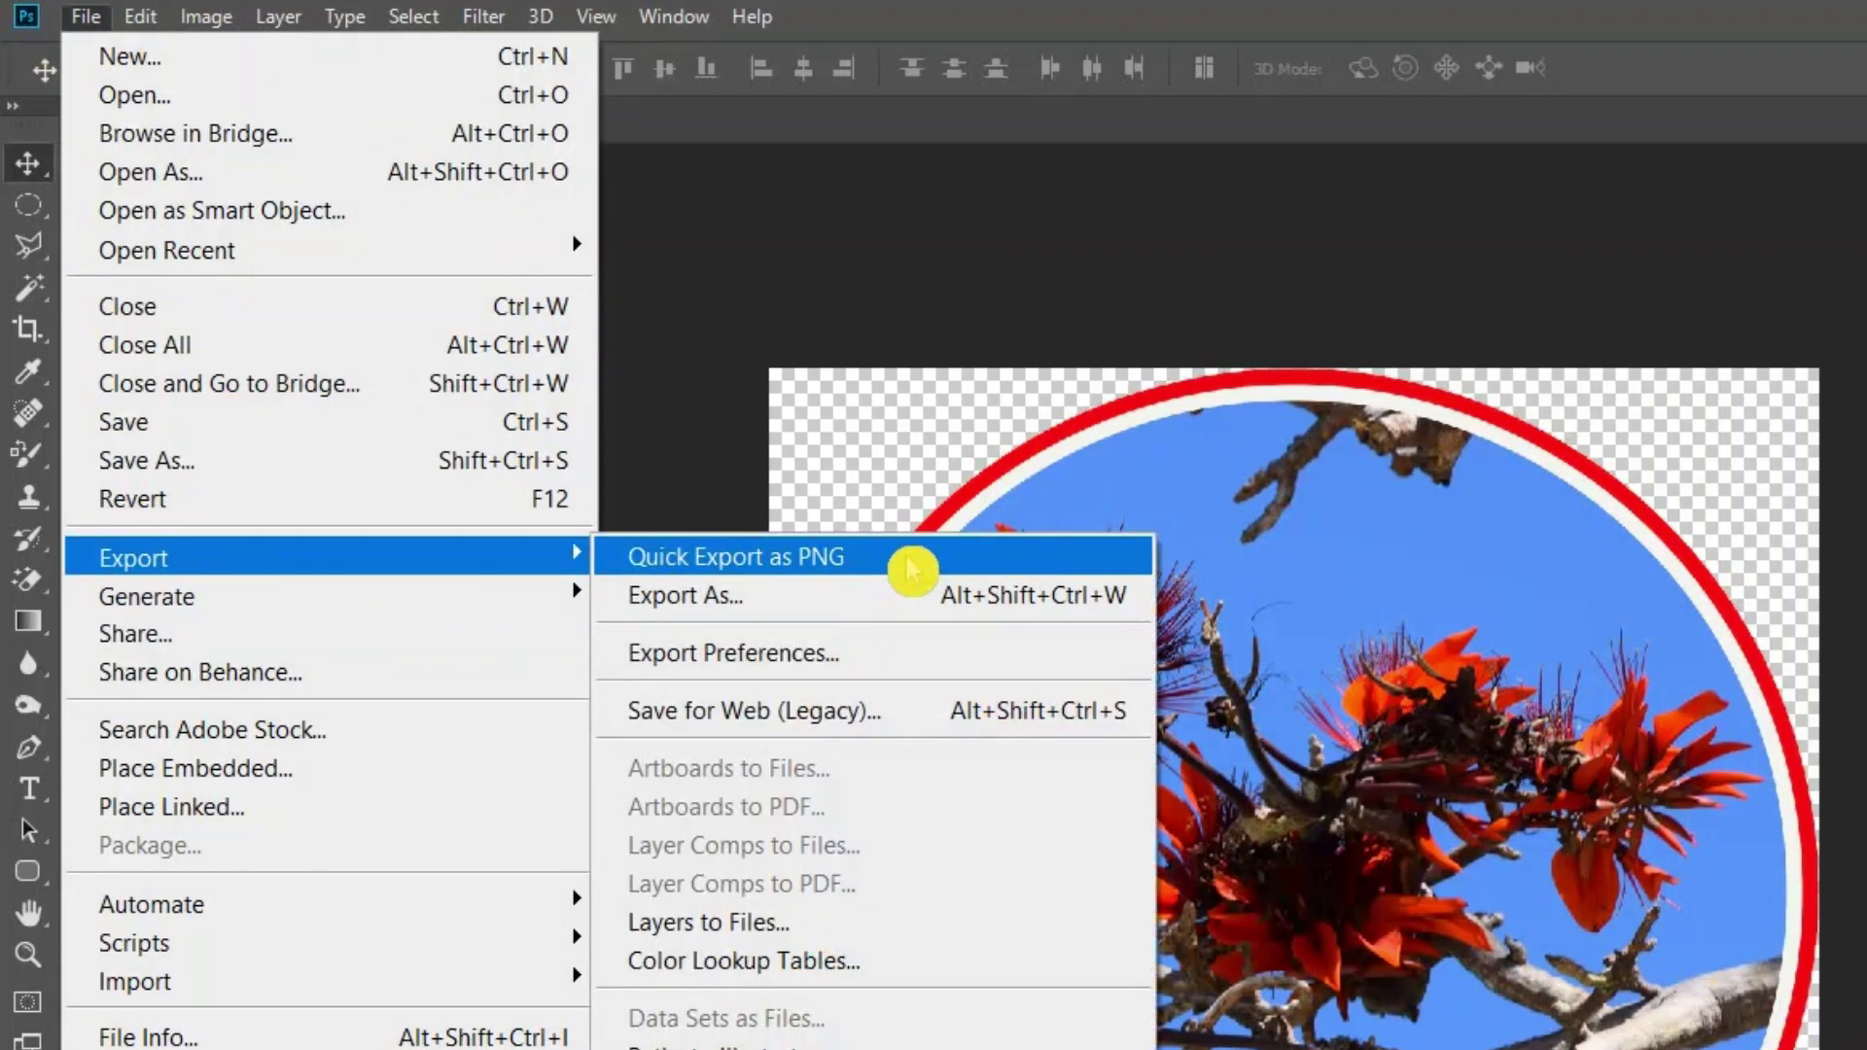
{"action": "left_click", "coordinate": [907, 564]}
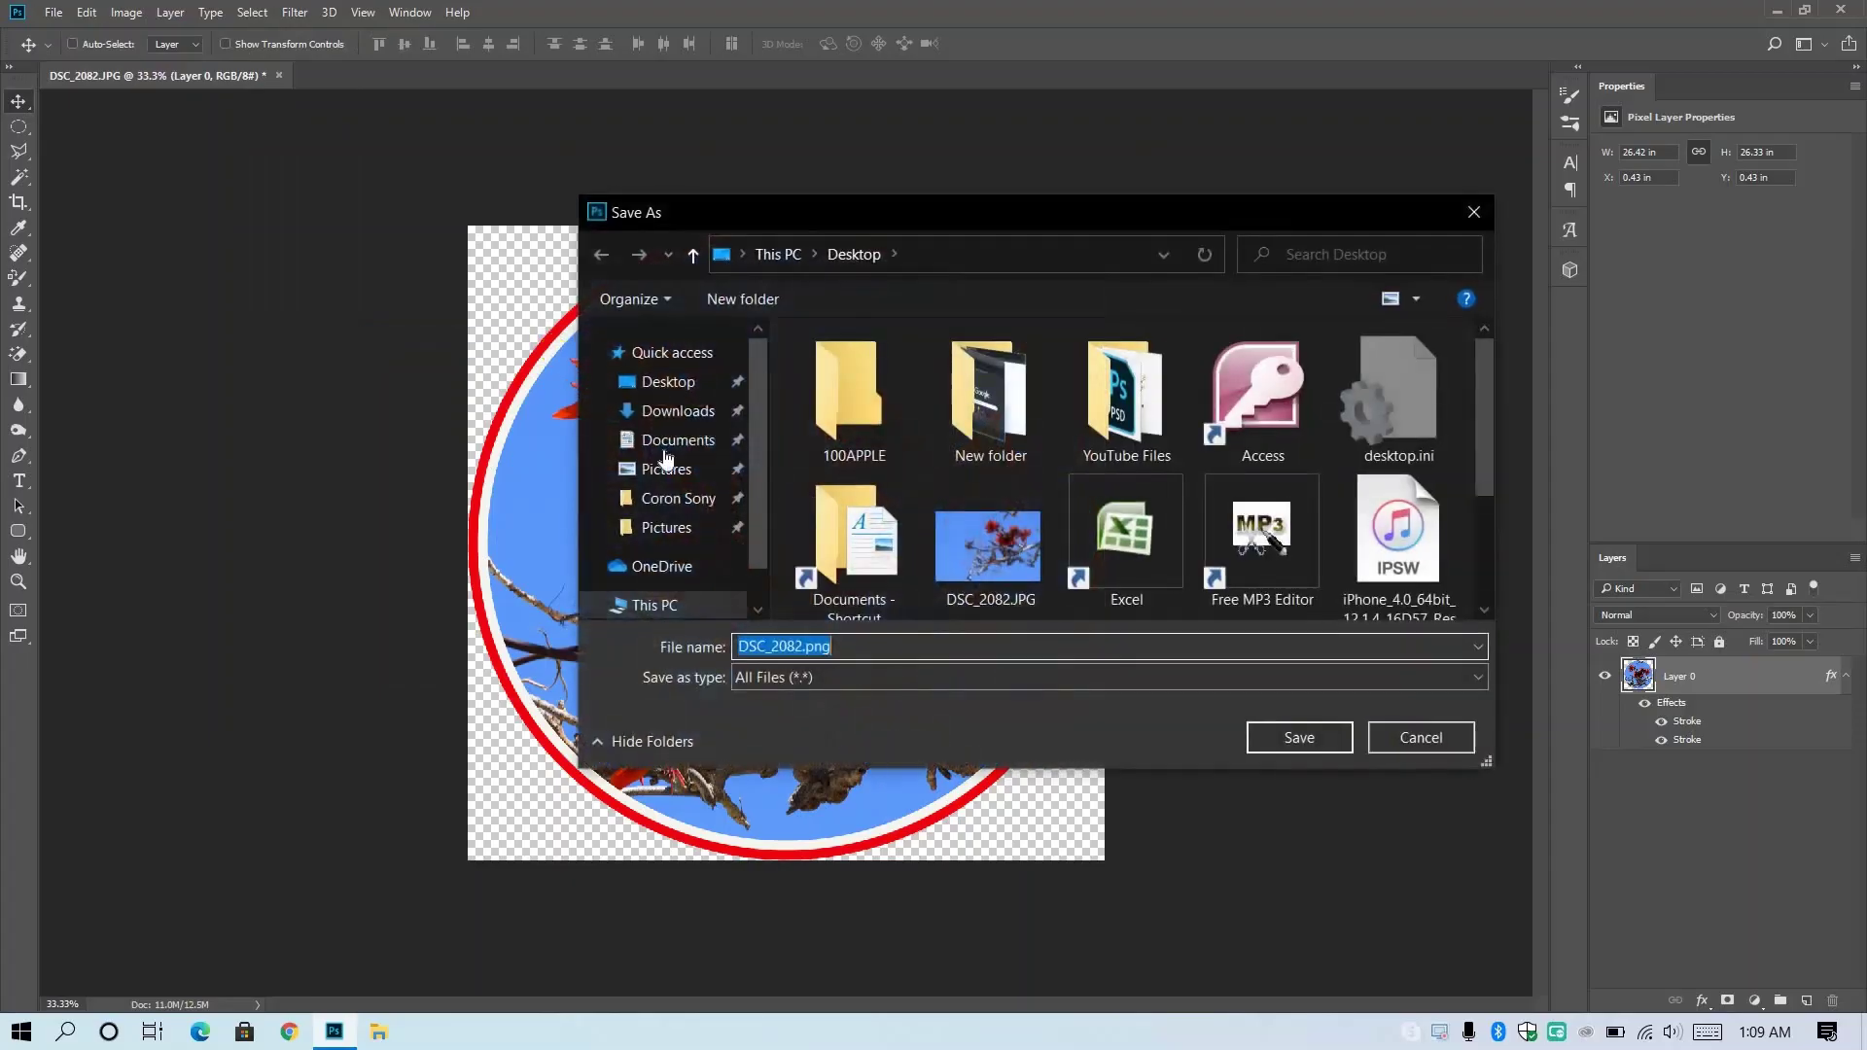
{"action": "left_click", "coordinate": [1299, 741]}
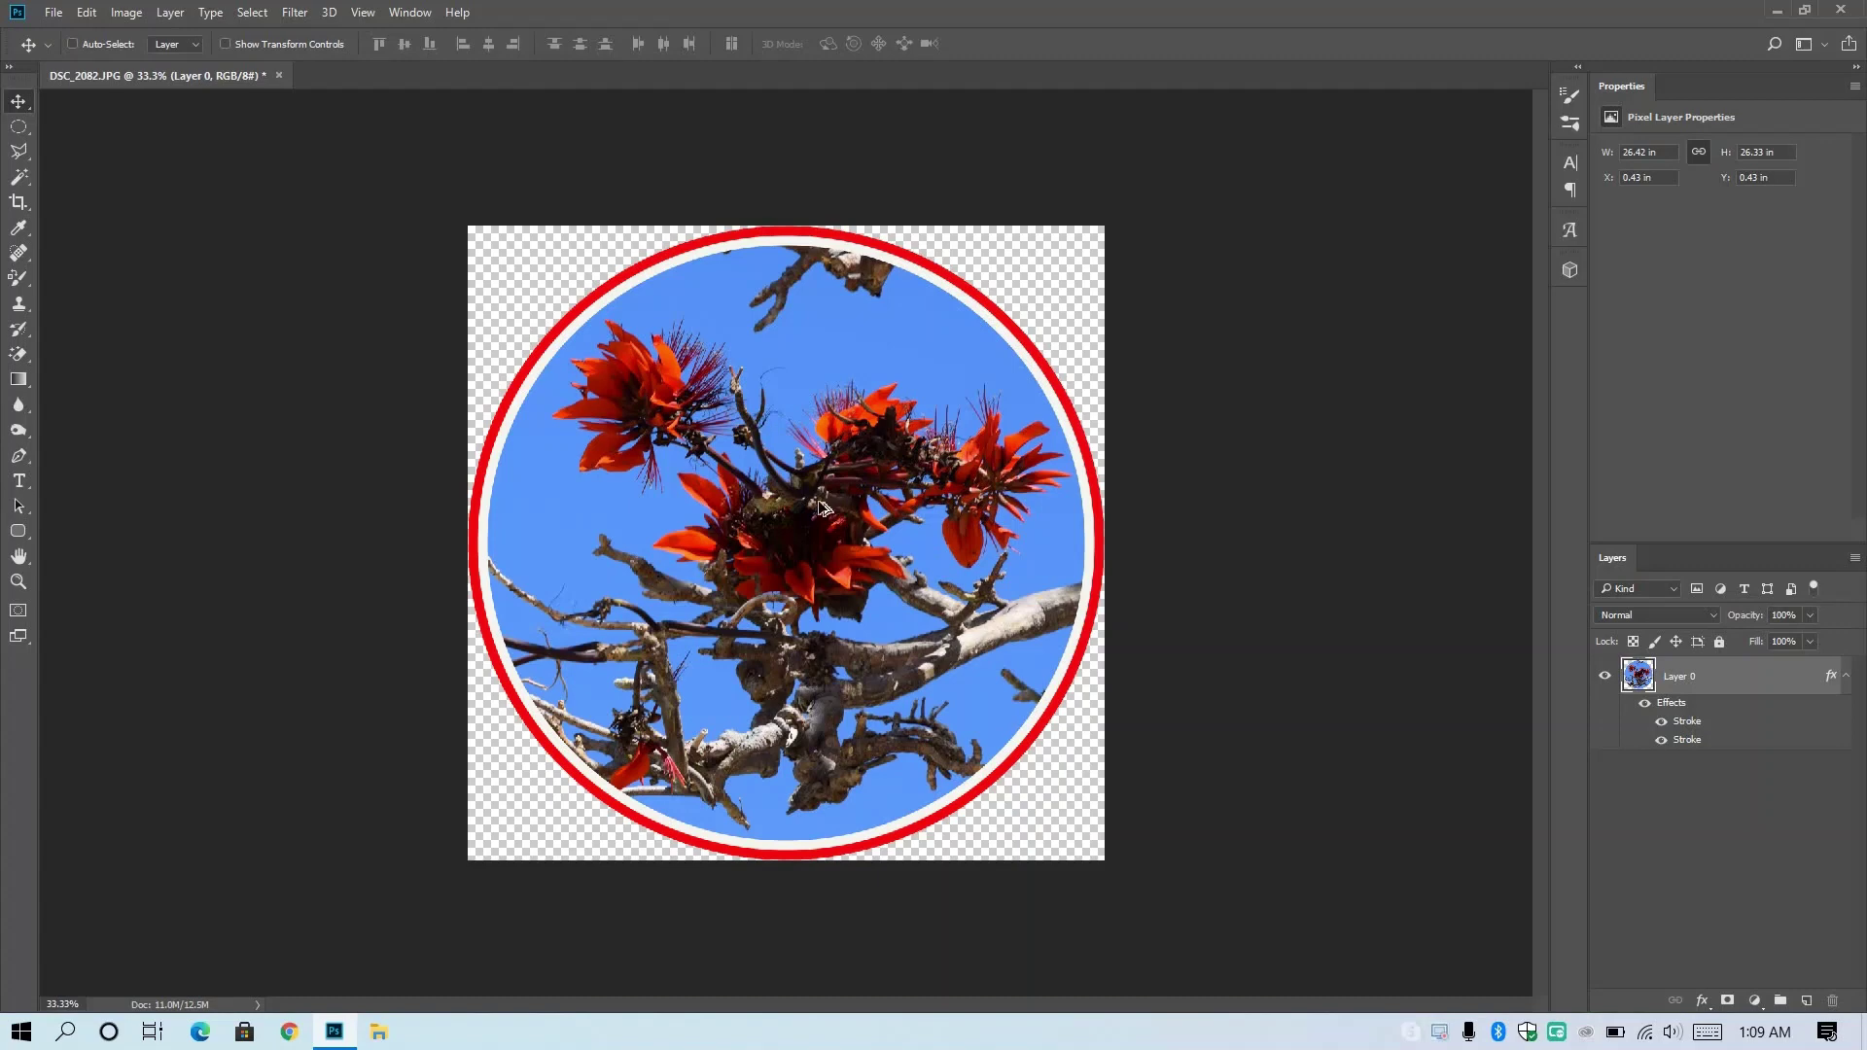
{"action": "scroll", "coordinate": [820, 507], "scroll_direction": "down", "scroll_amount": 3}
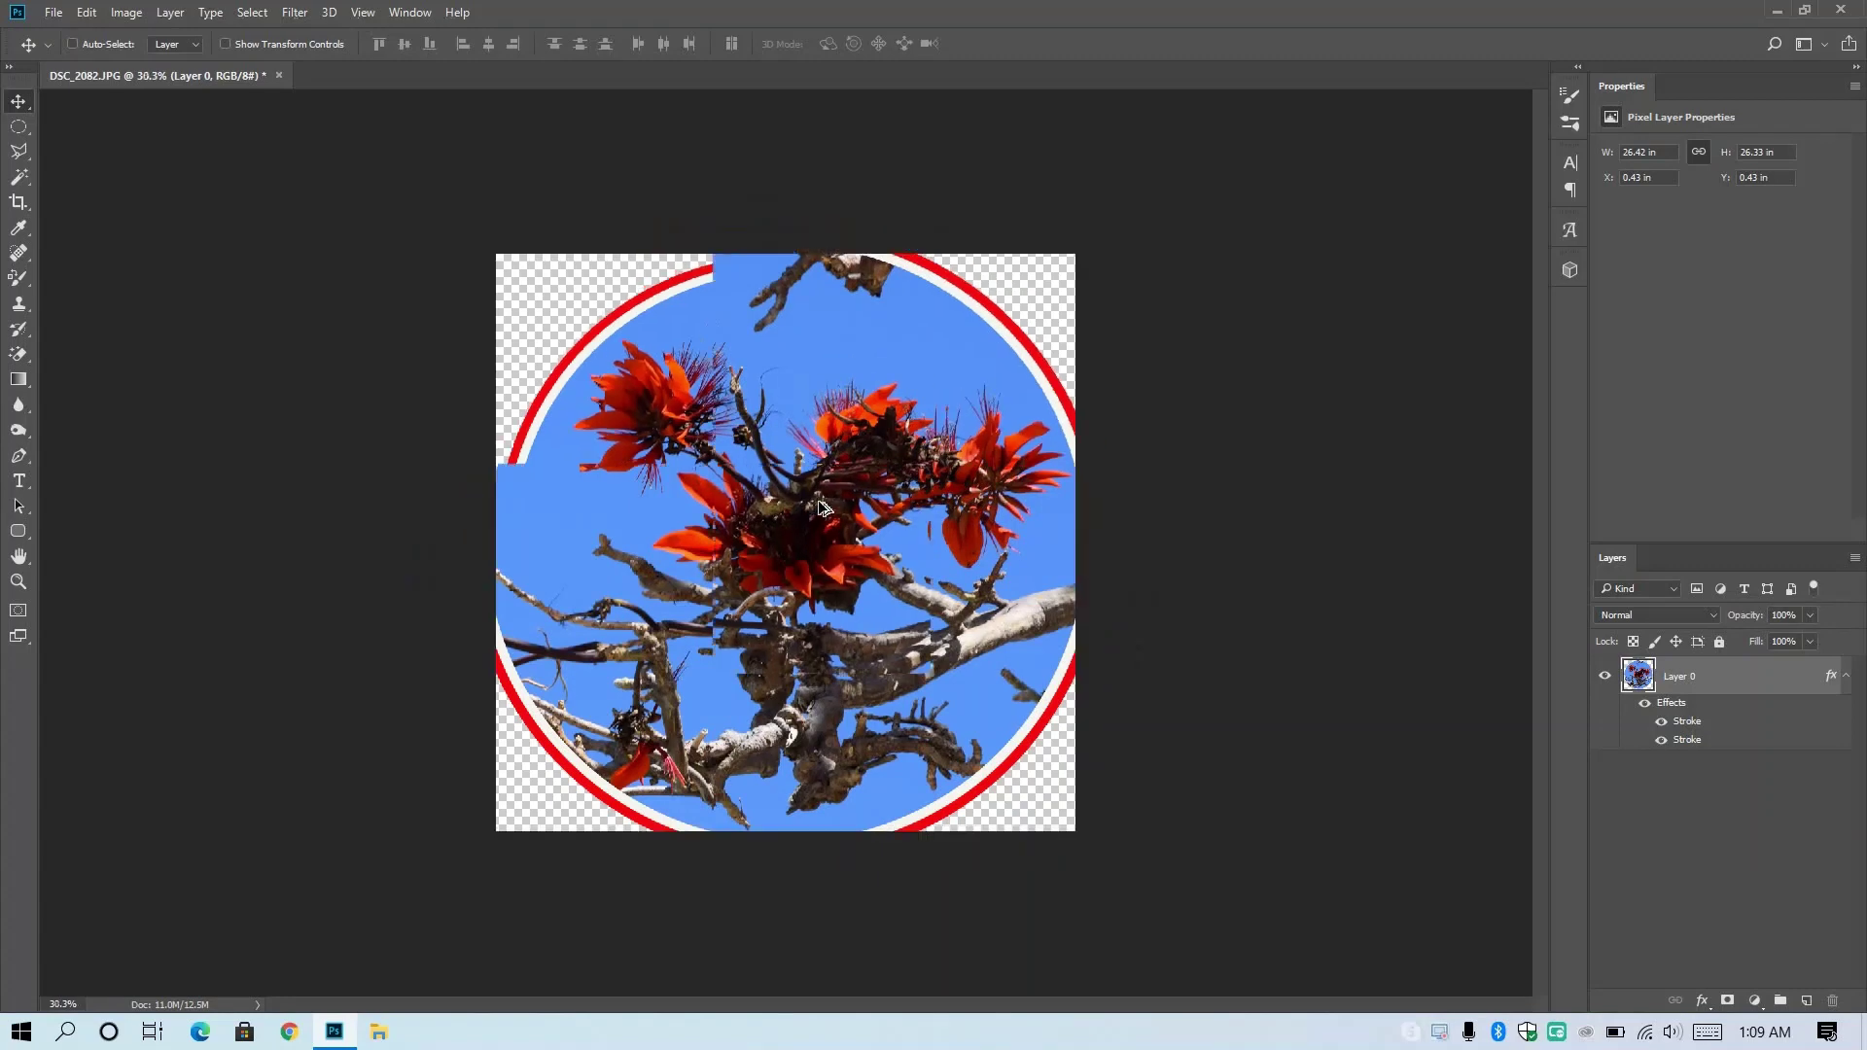
{"action": "scroll", "coordinate": [820, 507], "scroll_direction": "up", "scroll_amount": 2}
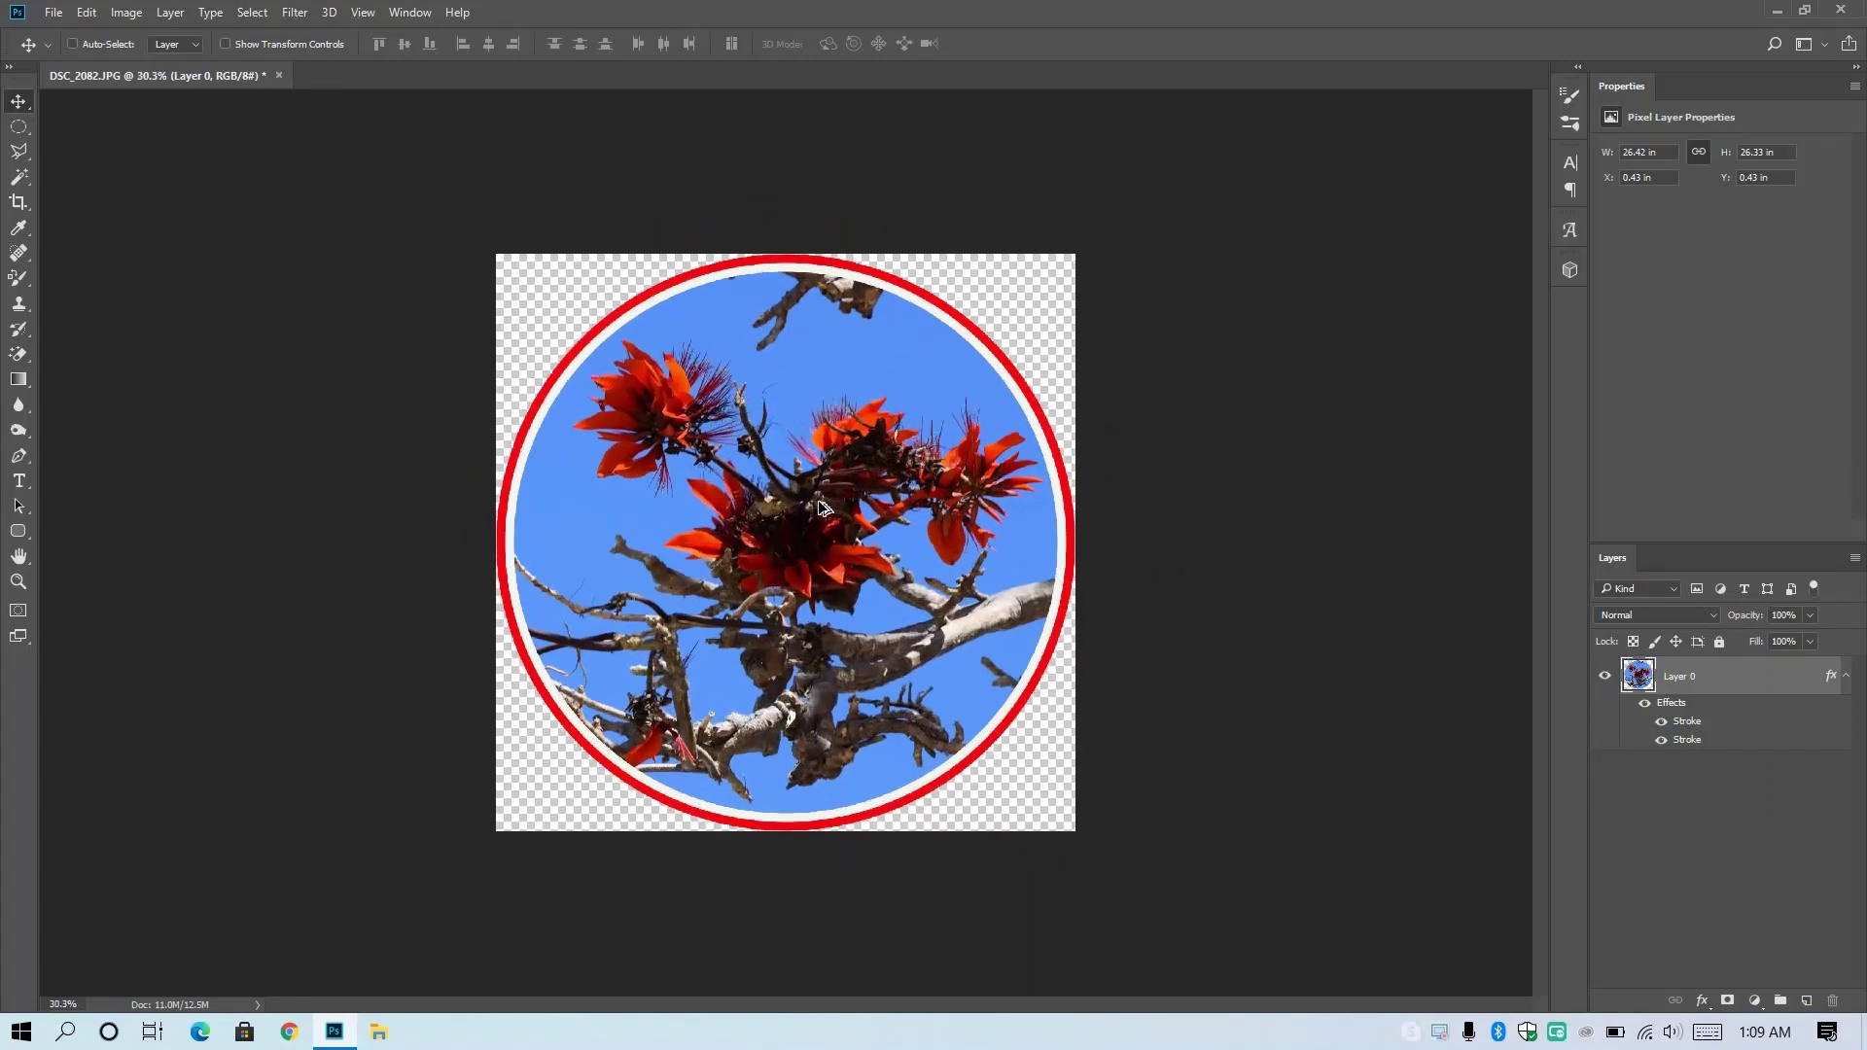
{"action": "scroll", "coordinate": [820, 507], "scroll_direction": "up", "scroll_amount": 2}
{"action": "scroll", "coordinate": [820, 507], "scroll_direction": "up", "scroll_amount": 1}
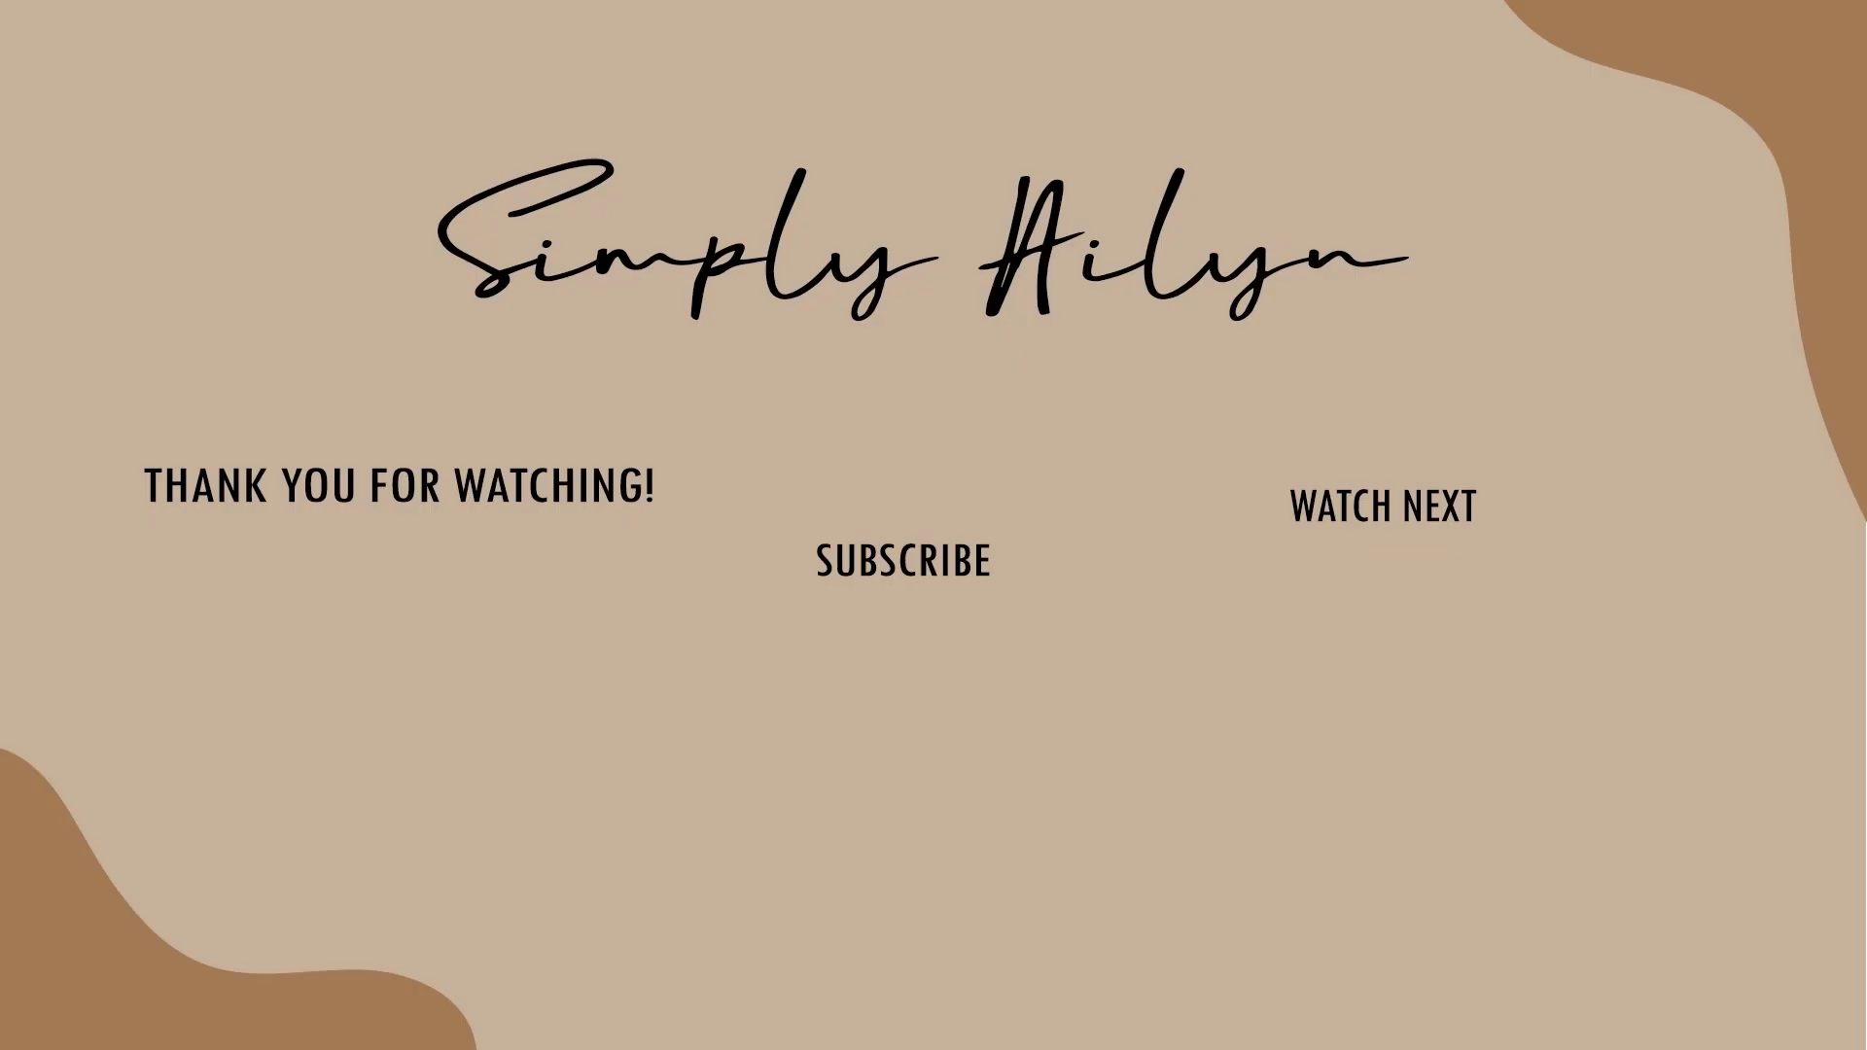